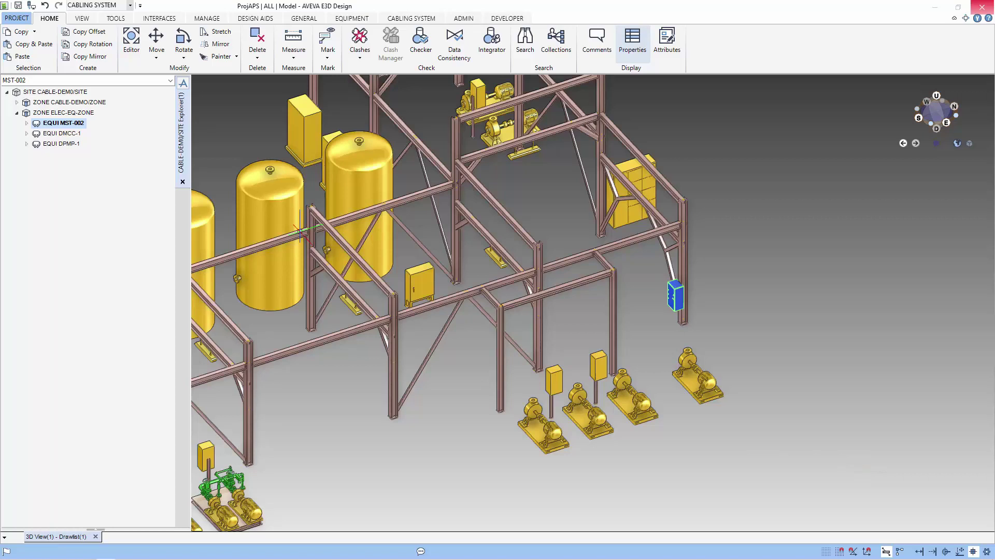
- Collapse ELEC-EQ-ZONE and make cableway 0DK_CWAY001 in CABLE-DEMO/ZONE the current element
{"action": "left_click", "coordinate": [17, 114]}
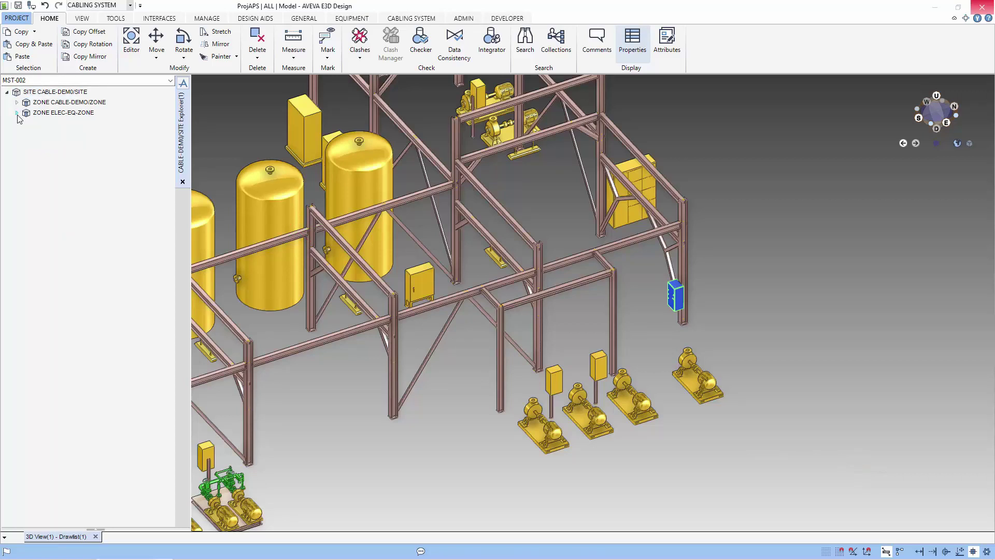
{"action": "double_click", "coordinate": [55, 103]}
{"action": "left_click", "coordinate": [56, 112]}
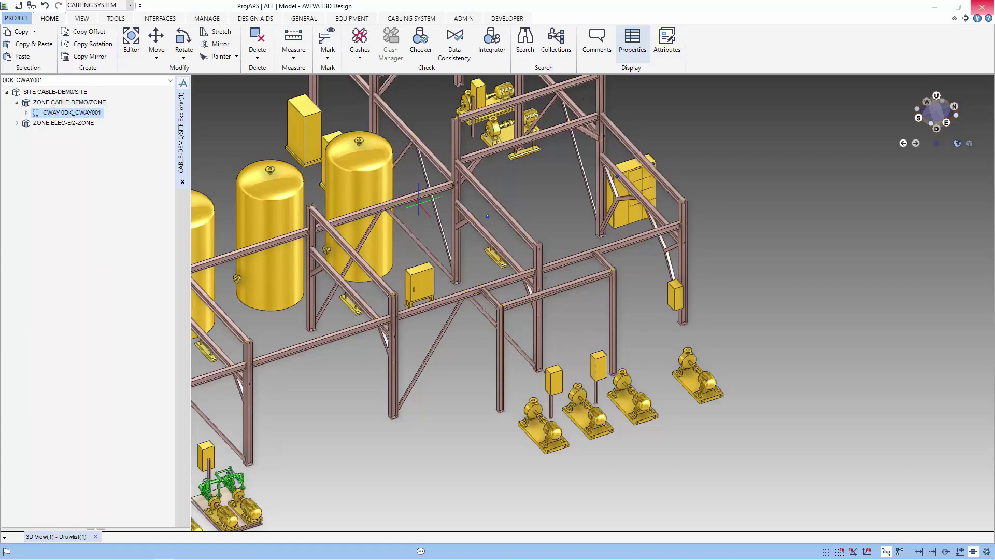
{"action": "scroll", "coordinate": [468, 208], "scroll_direction": "up", "scroll_amount": 5}
{"action": "scroll", "coordinate": [468, 209], "scroll_direction": "down", "scroll_amount": 5}
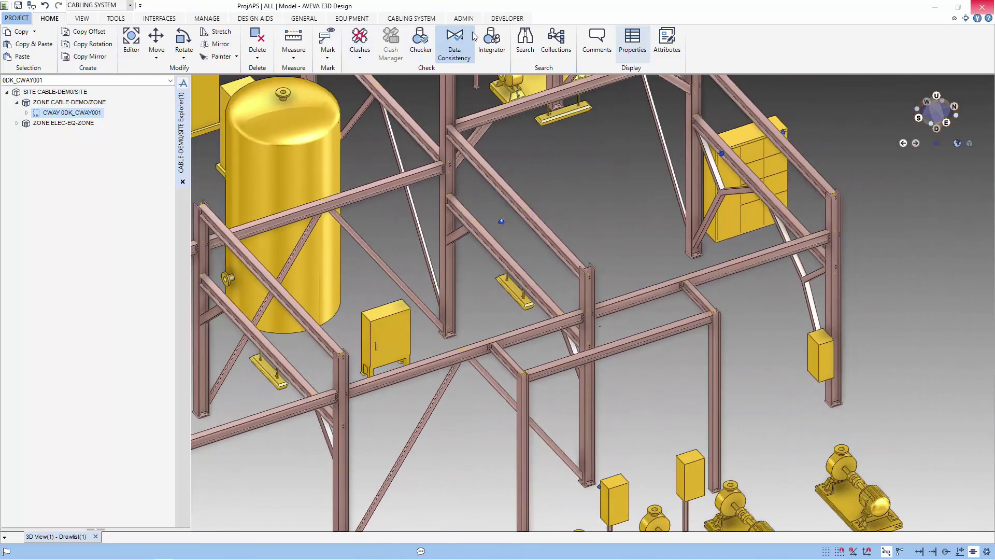
- Set Cableway Branch Obstruction translucency to 75% in the cabling Representation settings
{"action": "left_click", "coordinate": [420, 19]}
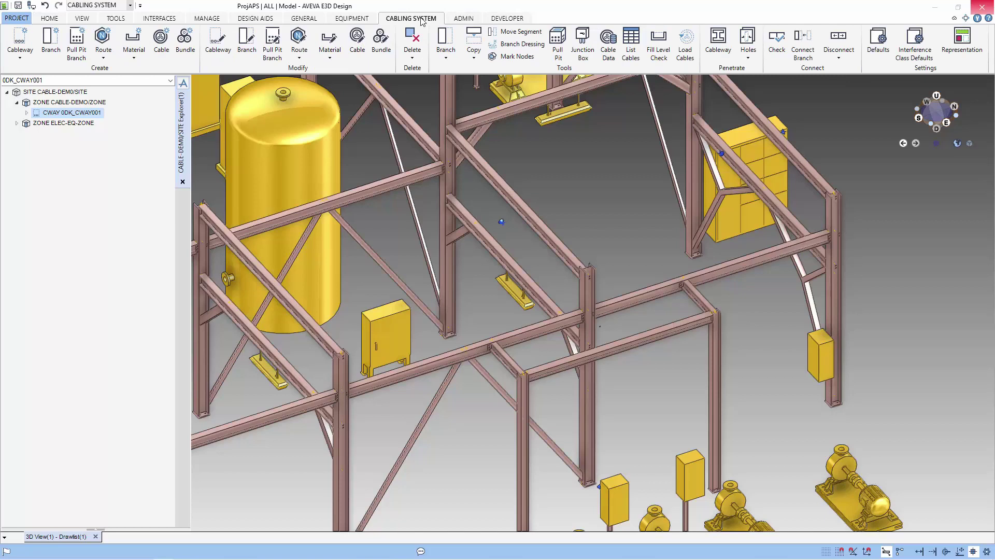
{"action": "left_click", "coordinate": [958, 55]}
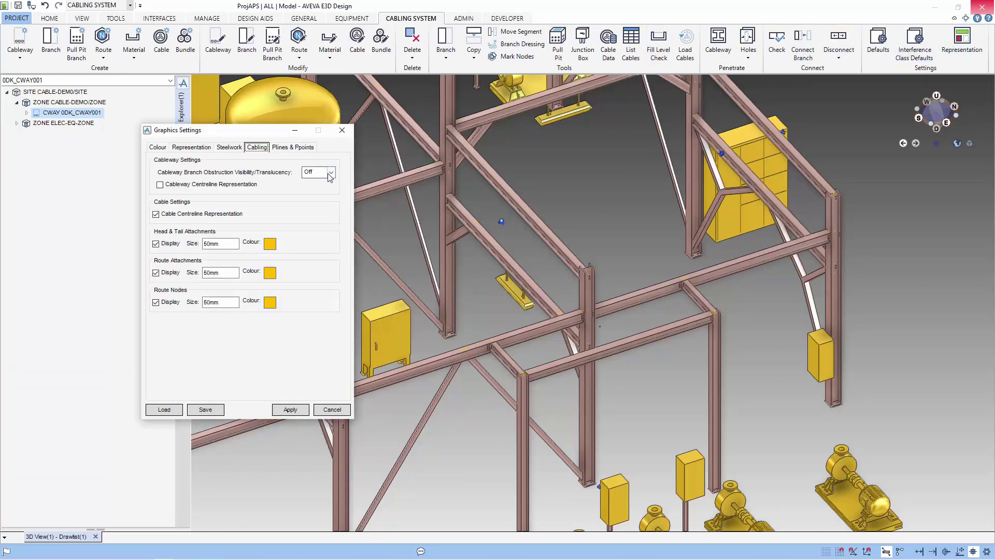
{"action": "left_click", "coordinate": [330, 174]}
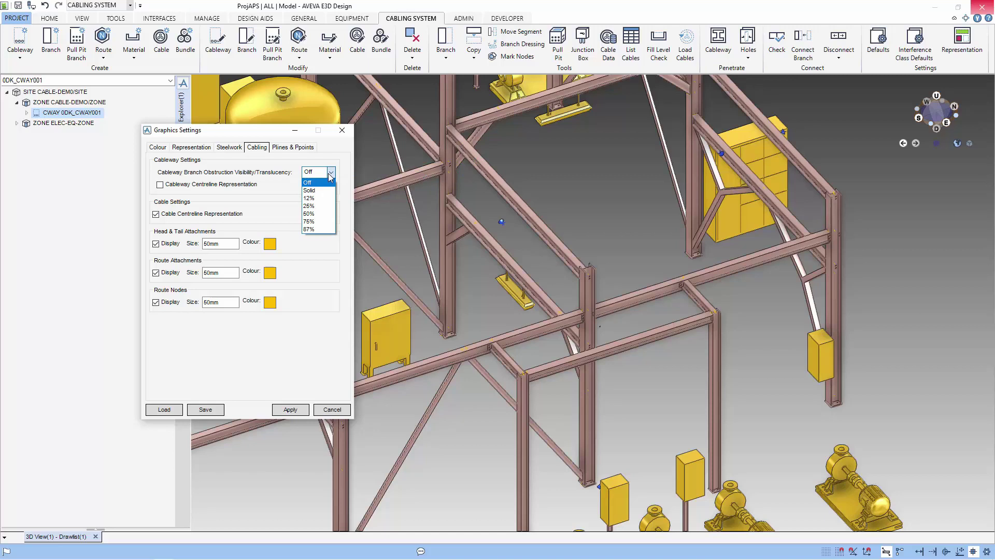
{"action": "left_click", "coordinate": [317, 222]}
{"action": "left_click", "coordinate": [289, 409]}
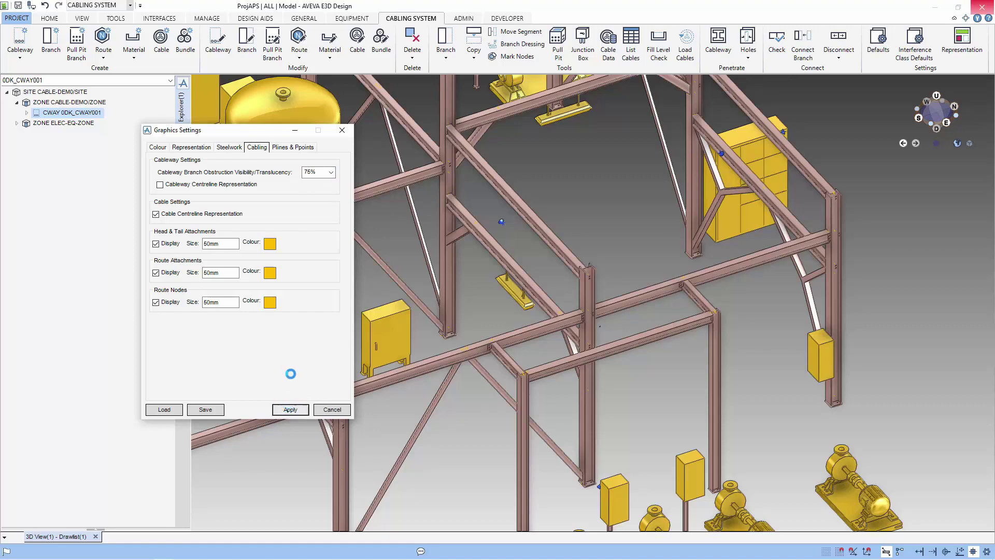
{"action": "left_click", "coordinate": [334, 410]}
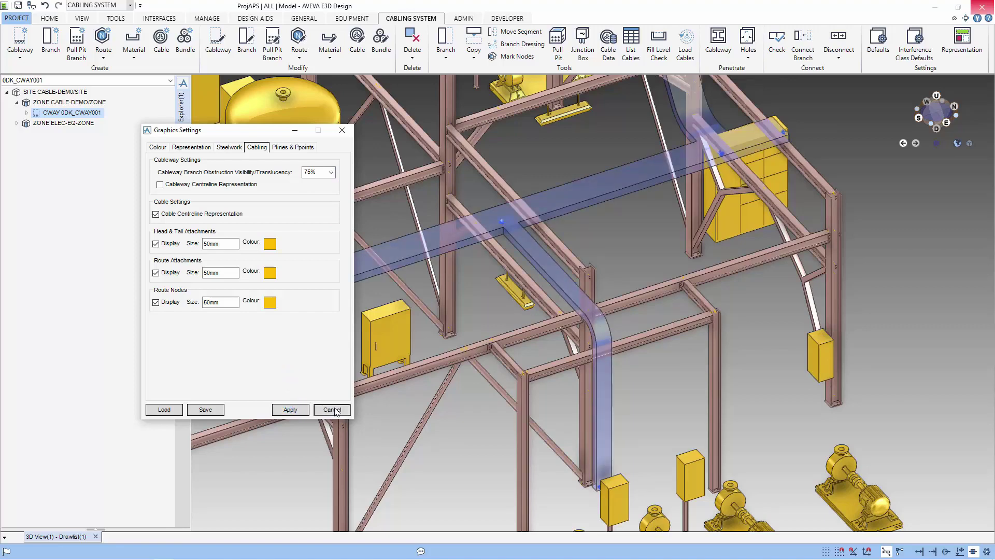
{"action": "scroll", "coordinate": [759, 374], "scroll_direction": "down", "scroll_amount": 3}
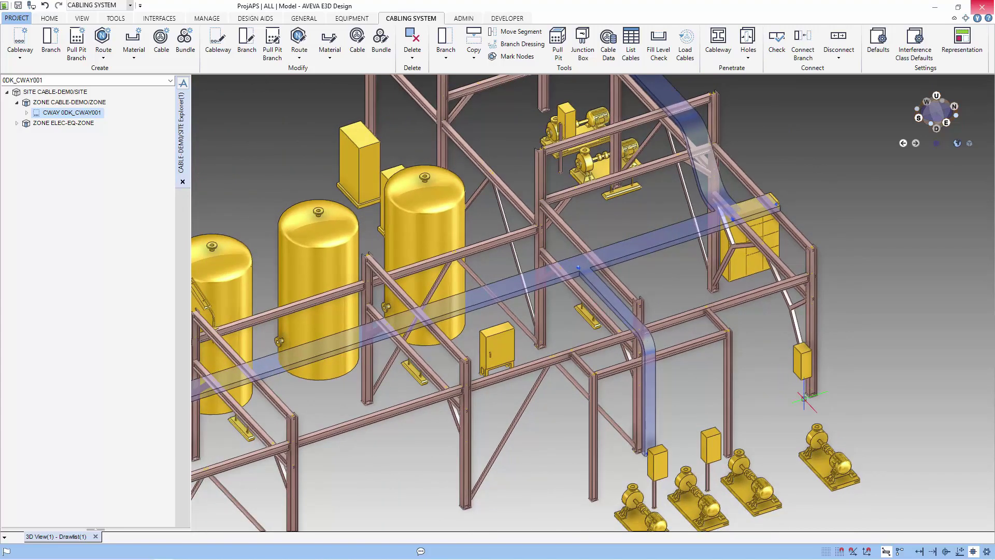
{"action": "scroll", "coordinate": [831, 413], "scroll_direction": "up", "scroll_amount": 3}
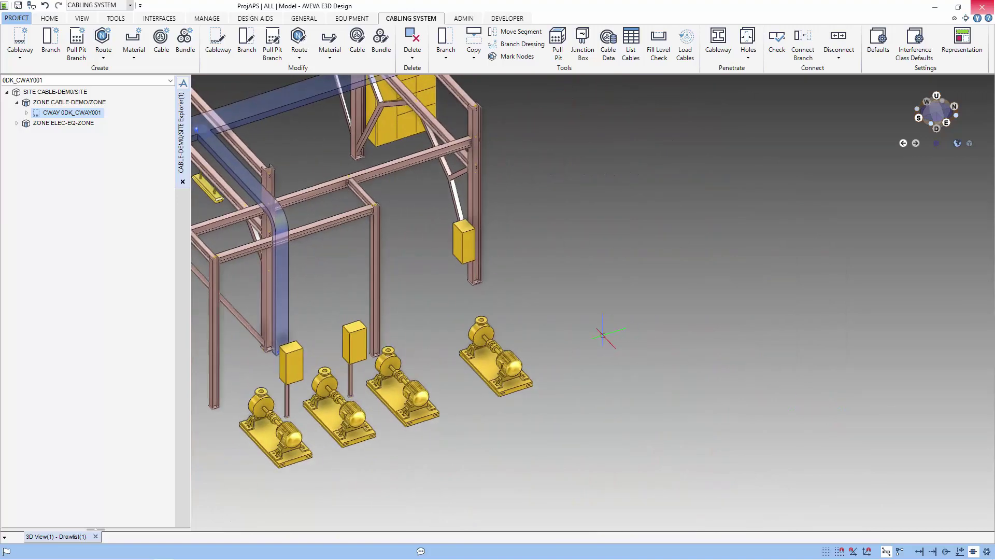
{"action": "scroll", "coordinate": [590, 331], "scroll_direction": "up", "scroll_amount": 3}
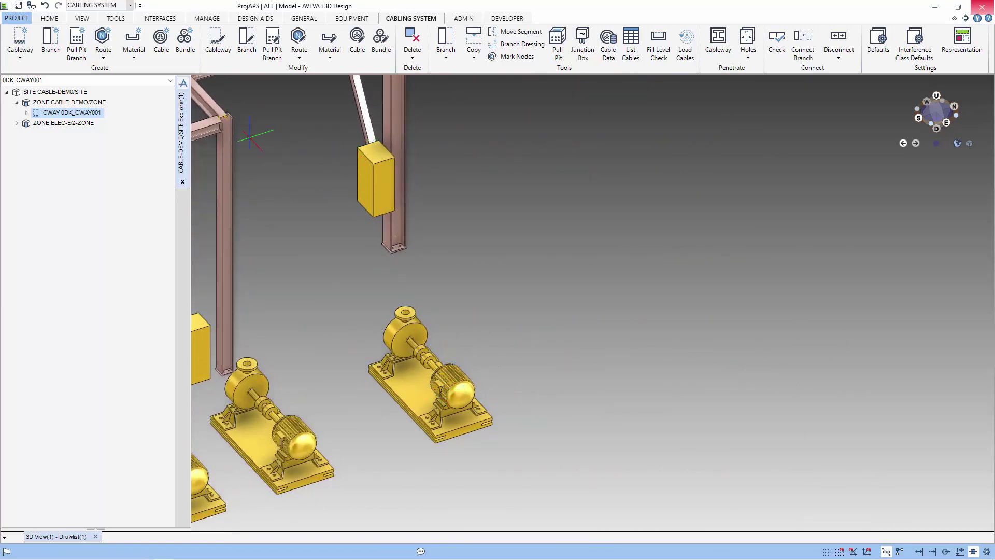
- Start new cable CABLE001 with the description PMP-1 CONTROLS
{"action": "left_click", "coordinate": [157, 40]}
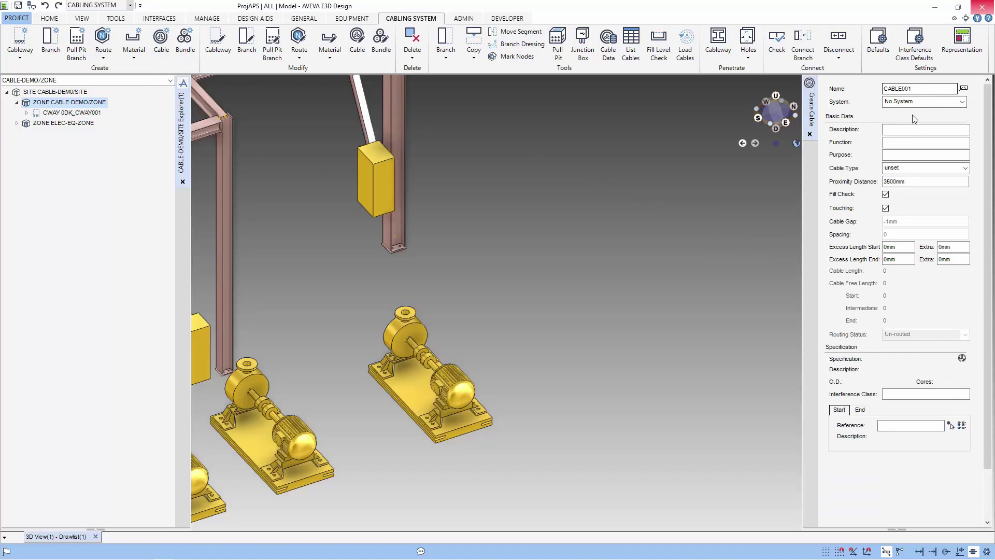
{"action": "left_click", "coordinate": [908, 131]}
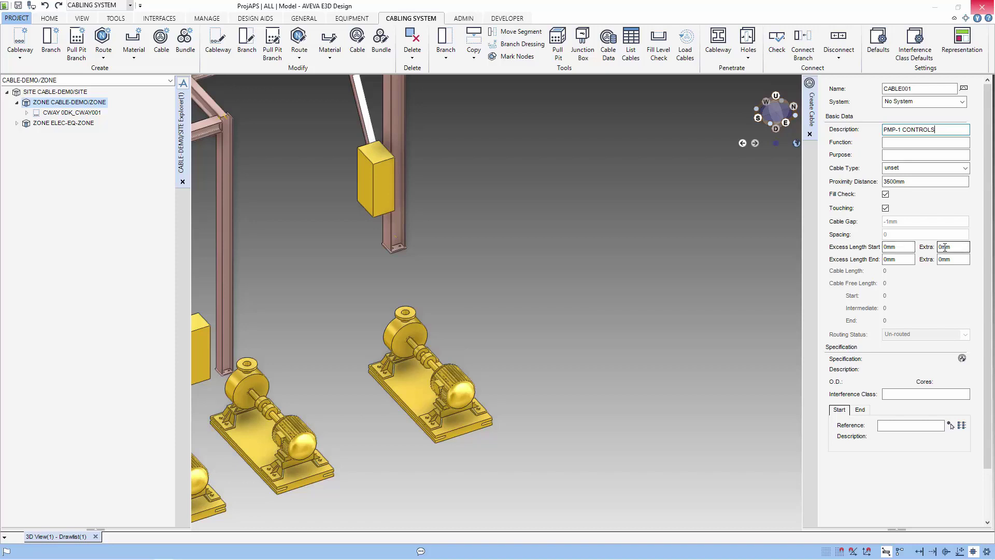
{"action": "left_click", "coordinate": [962, 358]}
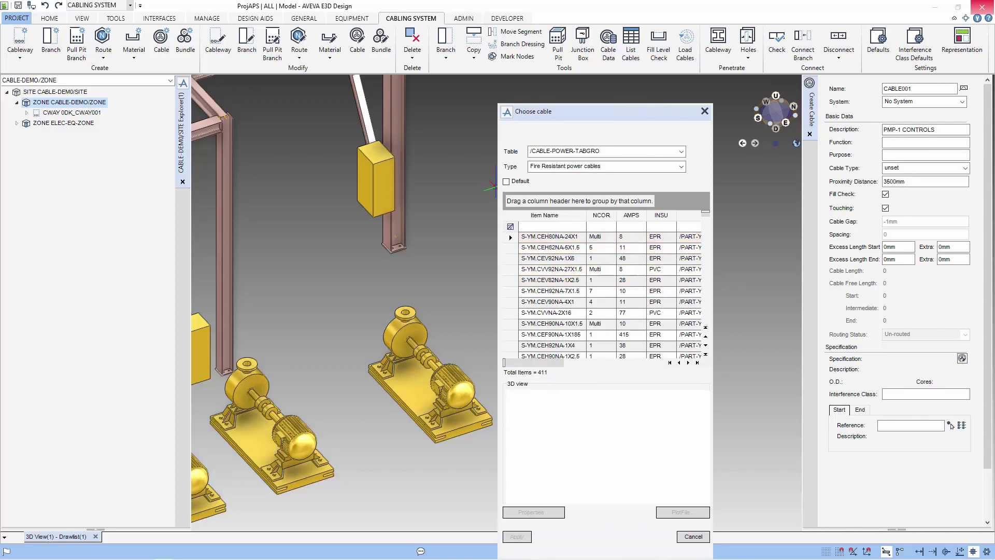
- Give CABLE001 specification S-JIS.SCP-1X16 from table /CABLE-CONTROL-TABGRO
{"action": "left_click_drag", "start_coordinate": [497, 171], "coordinate": [215, 153]}
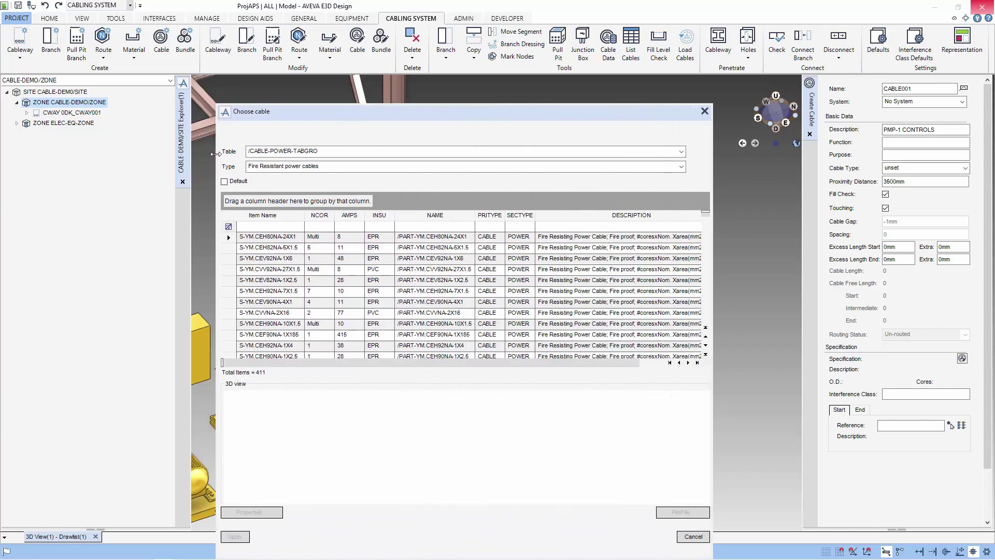
{"action": "left_click", "coordinate": [682, 151]}
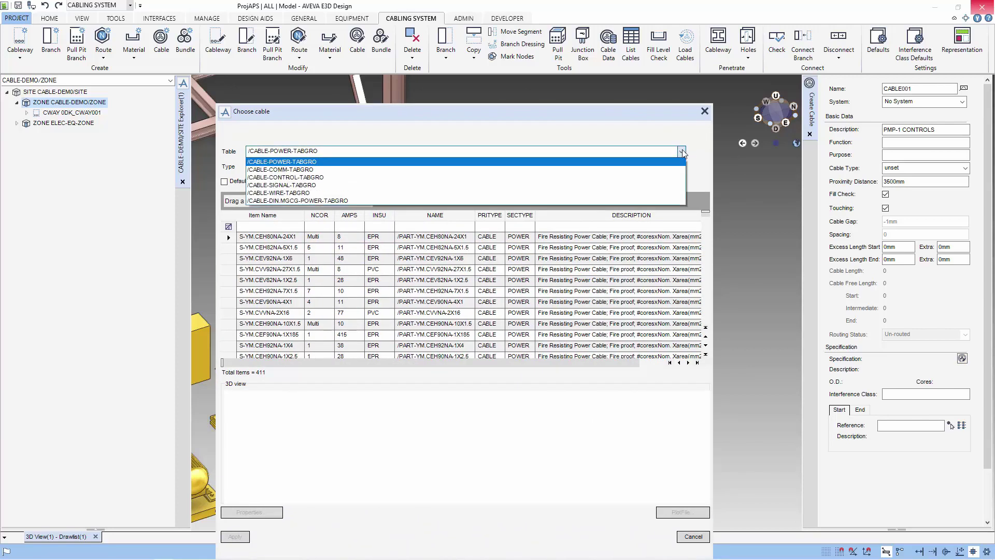
{"action": "left_click", "coordinate": [342, 177]}
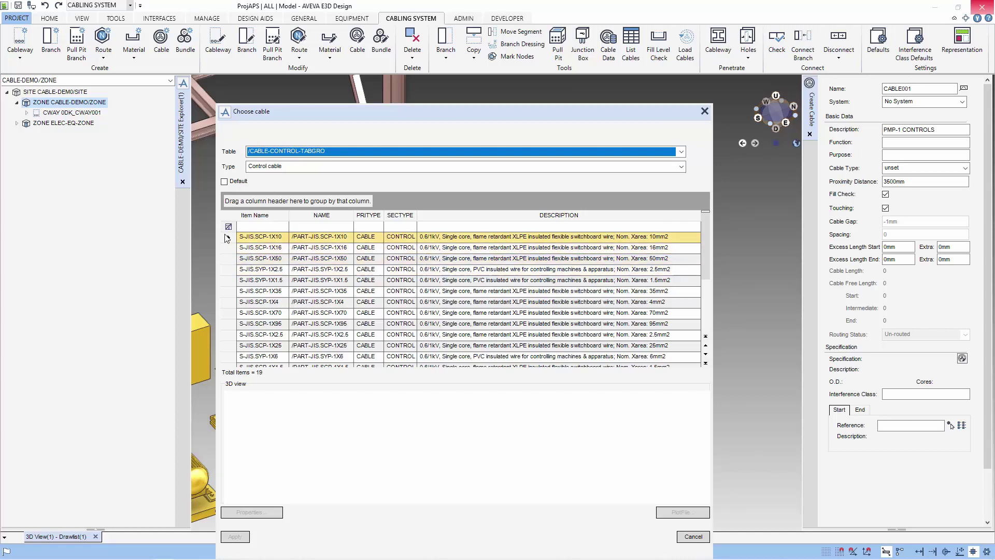
{"action": "left_click", "coordinate": [232, 251]}
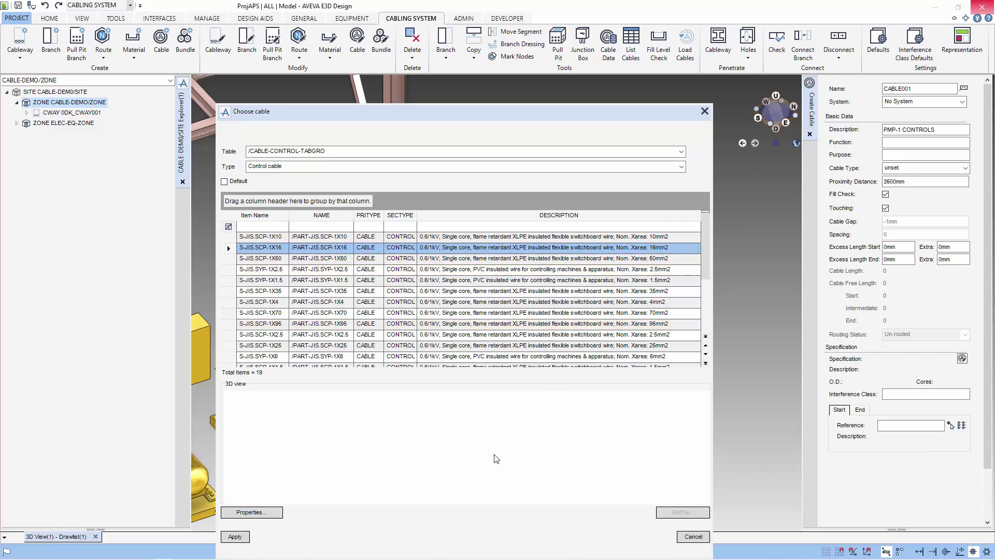
{"action": "left_click", "coordinate": [235, 536]}
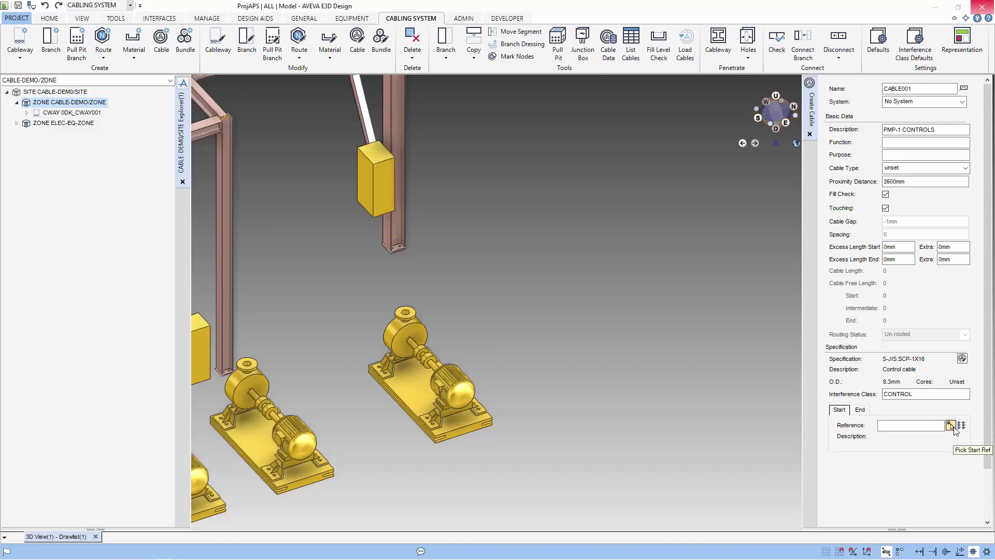
- Set CABLE001's start reference to the pump connection DPMP-1/CONTROL
{"action": "left_click", "coordinate": [951, 425]}
{"action": "left_click", "coordinate": [447, 378]}
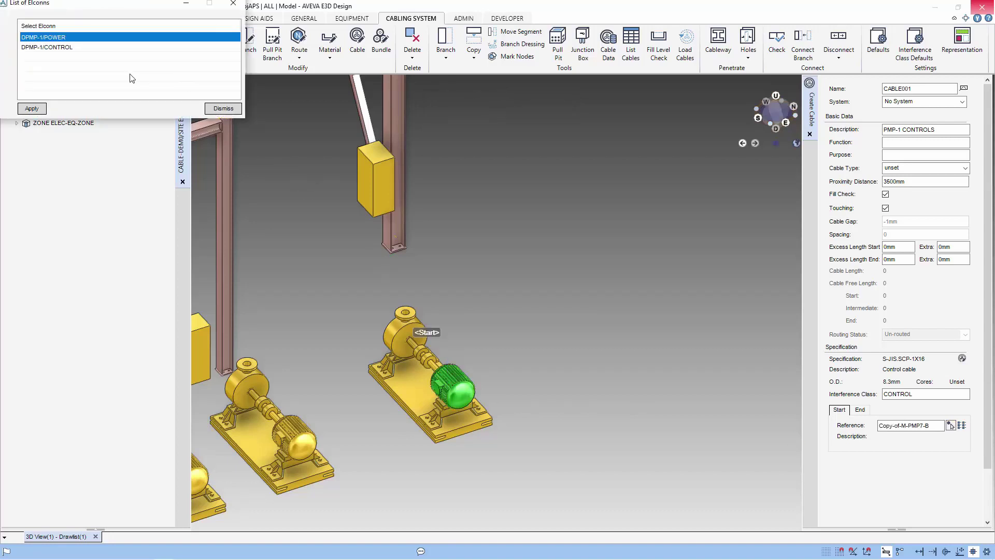
{"action": "left_click", "coordinate": [71, 47]}
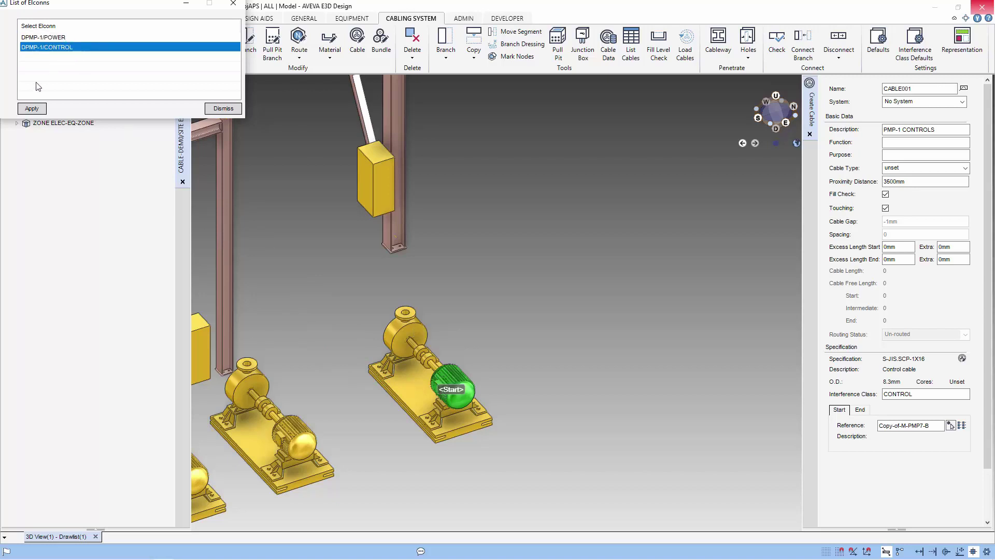
{"action": "left_click", "coordinate": [32, 108]}
{"action": "scroll", "coordinate": [432, 414], "scroll_direction": "up", "scroll_amount": 5}
{"action": "middle_click_drag", "start_coordinate": [440, 403], "coordinate": [482, 342]}
{"action": "scroll", "coordinate": [472, 345], "scroll_direction": "down", "scroll_amount": 5}
{"action": "scroll", "coordinate": [482, 341], "scroll_direction": "down", "scroll_amount": 3}
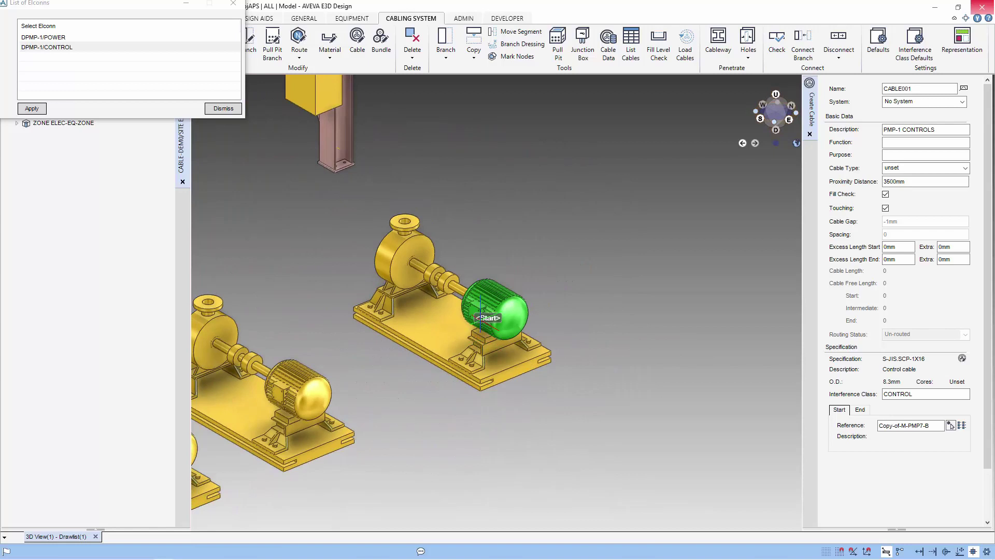
{"action": "left_click", "coordinate": [38, 111]}
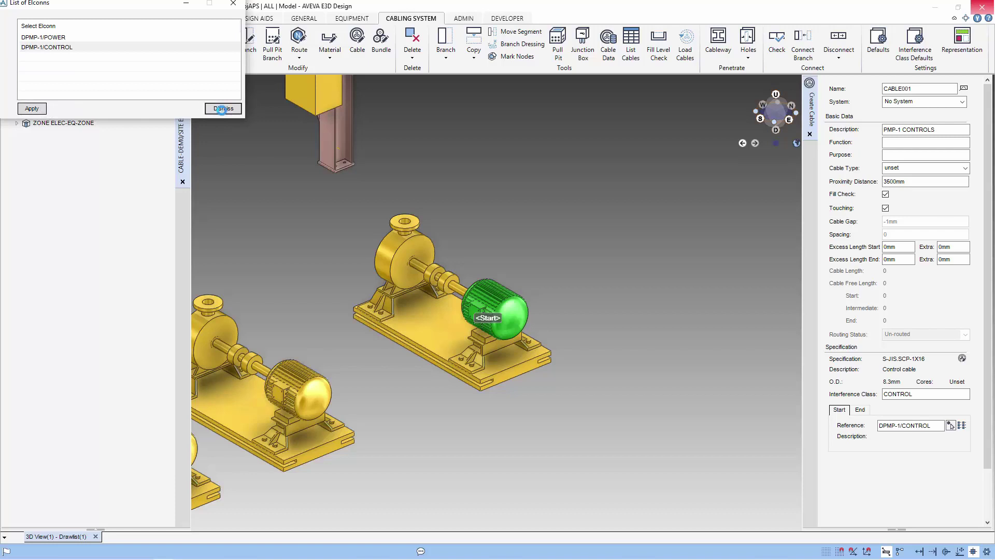
{"action": "left_click", "coordinate": [223, 109]}
- Set the end reference to MST-002/CONTROL2 and create the cable
{"action": "left_click", "coordinate": [860, 410]}
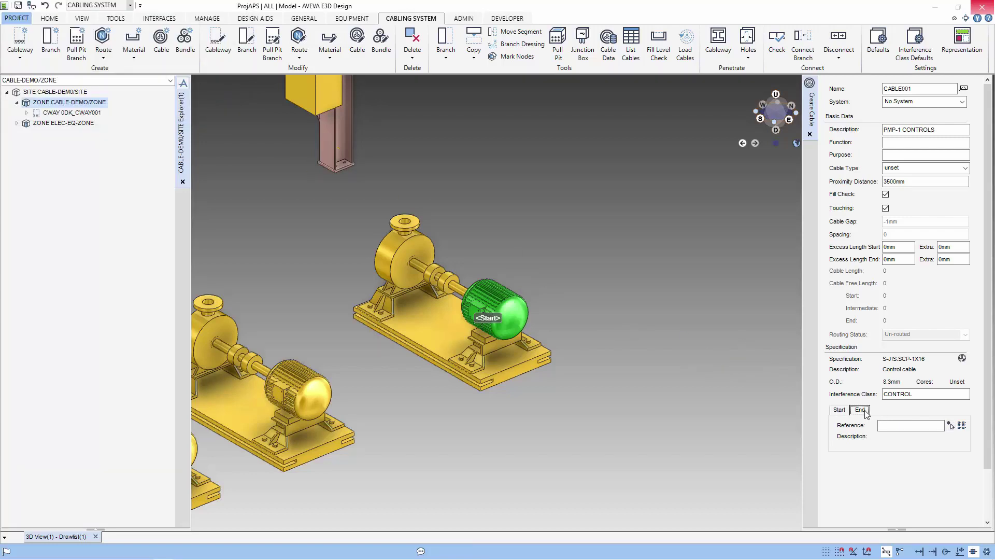
{"action": "scroll", "coordinate": [566, 225], "scroll_direction": "down", "scroll_amount": 3}
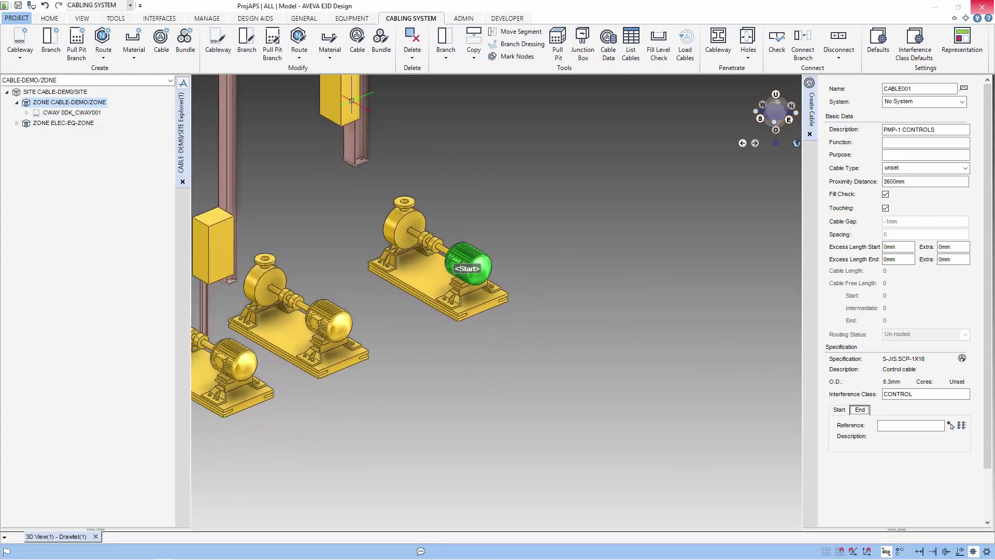
{"action": "left_click", "coordinate": [951, 425]}
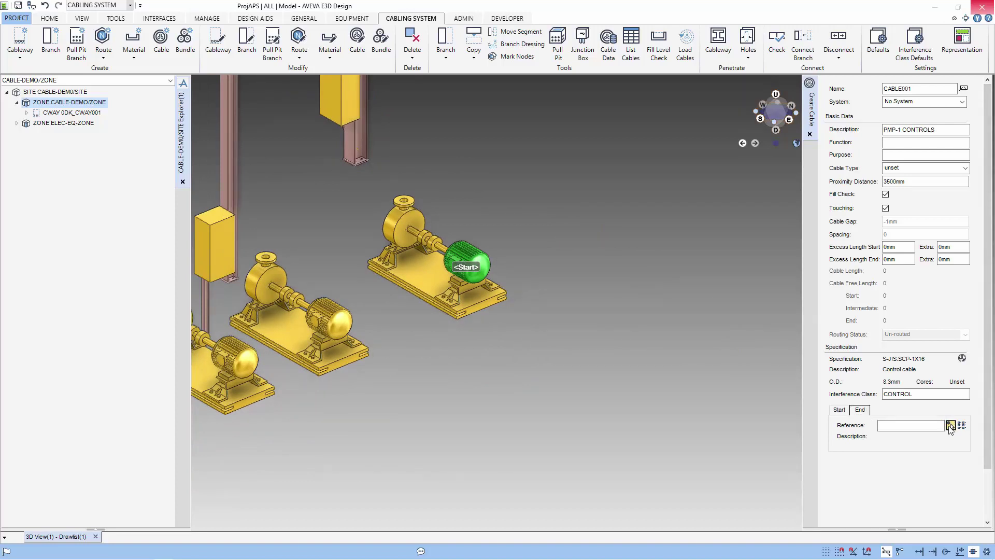
{"action": "left_click", "coordinate": [351, 101]}
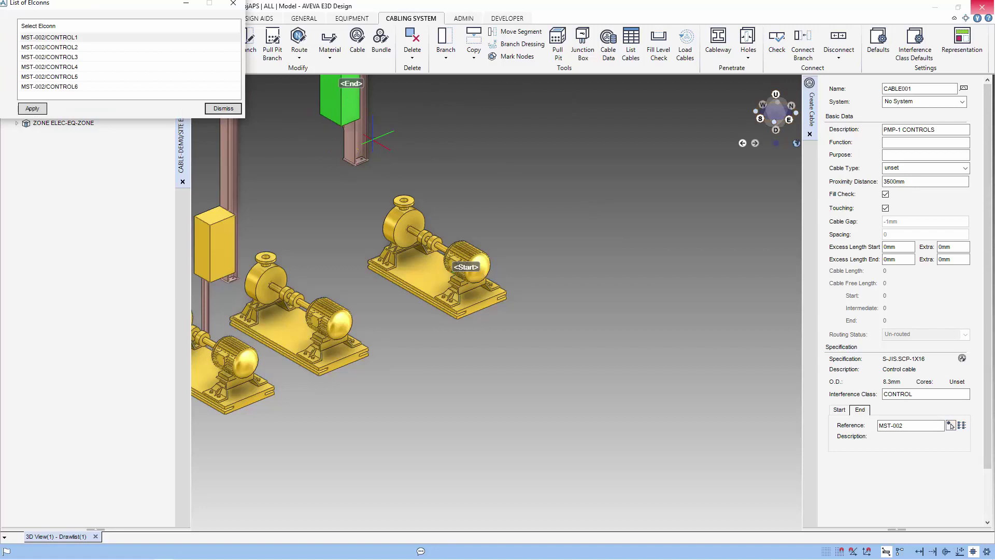
{"action": "middle_click_drag", "start_coordinate": [372, 139], "coordinate": [430, 226]}
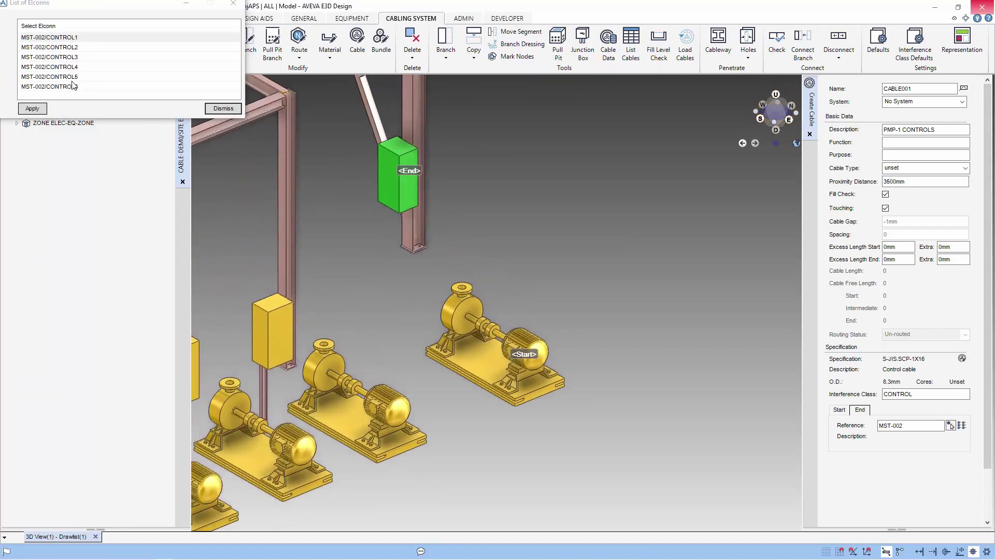
{"action": "left_click", "coordinate": [74, 48]}
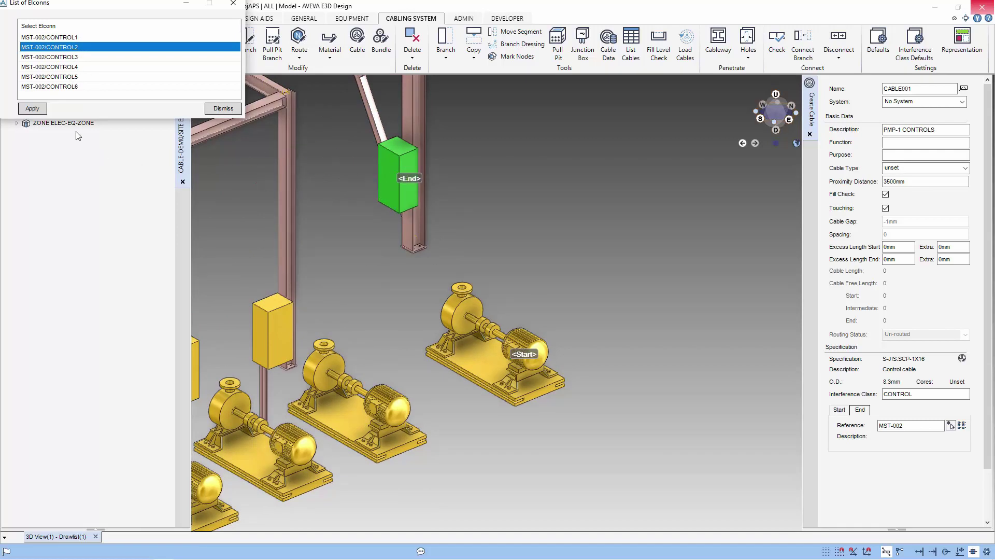
{"action": "left_click", "coordinate": [32, 108]}
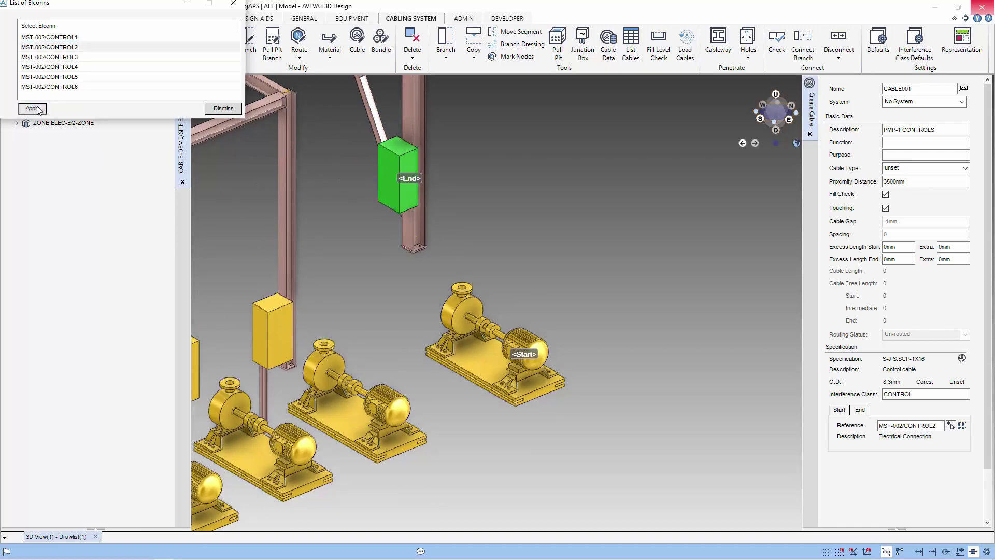
{"action": "left_click", "coordinate": [223, 109]}
{"action": "scroll", "coordinate": [935, 461], "scroll_direction": "down", "scroll_amount": 2}
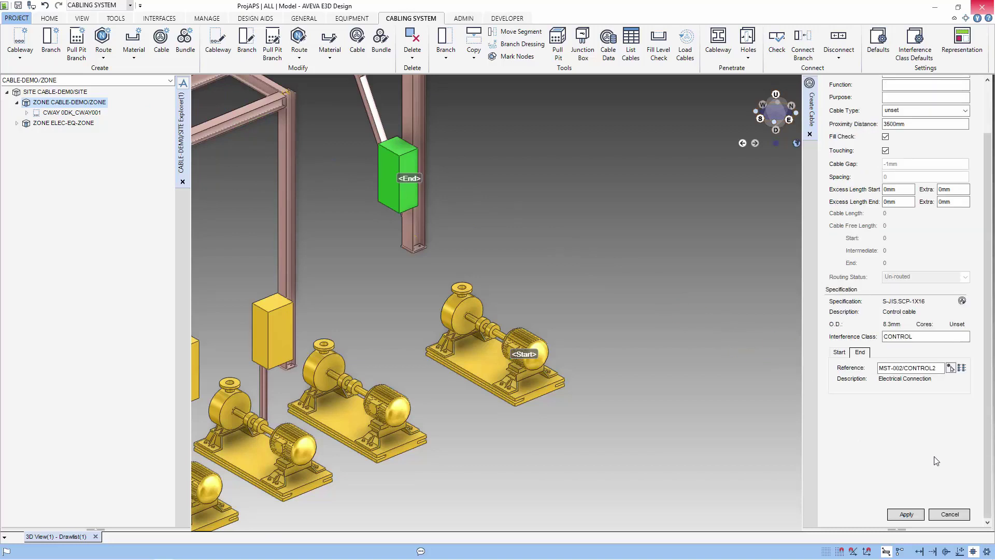
{"action": "left_click", "coordinate": [913, 515]}
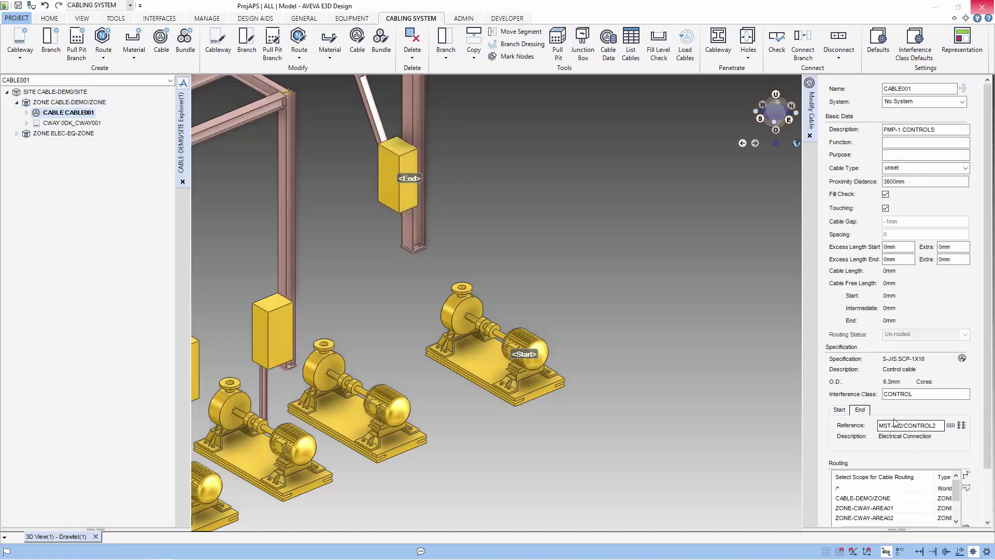
- Auto-route CABLE001 with routing scope /* World and dismiss the routing failure
{"action": "scroll", "coordinate": [894, 422], "scroll_direction": "down", "scroll_amount": 2}
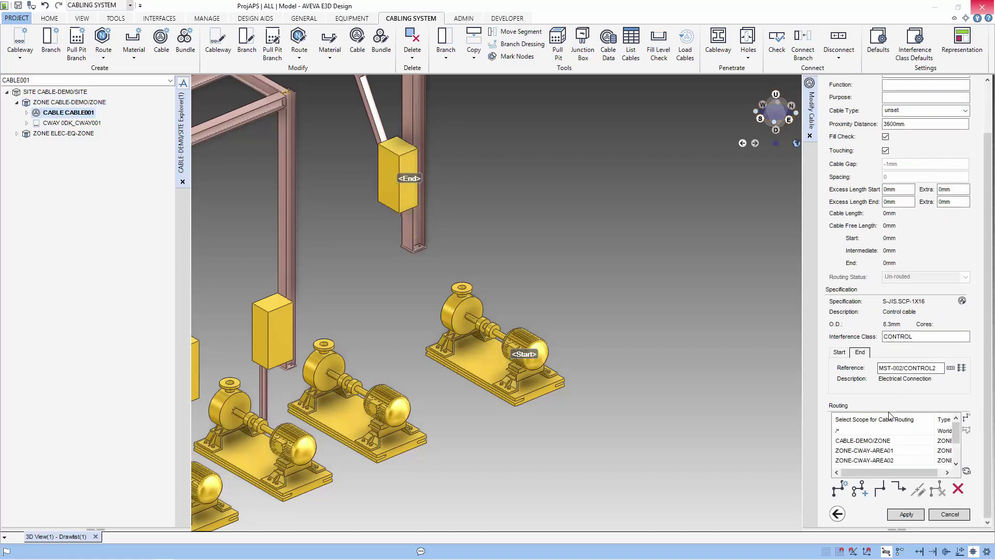
{"action": "left_click", "coordinate": [863, 432]}
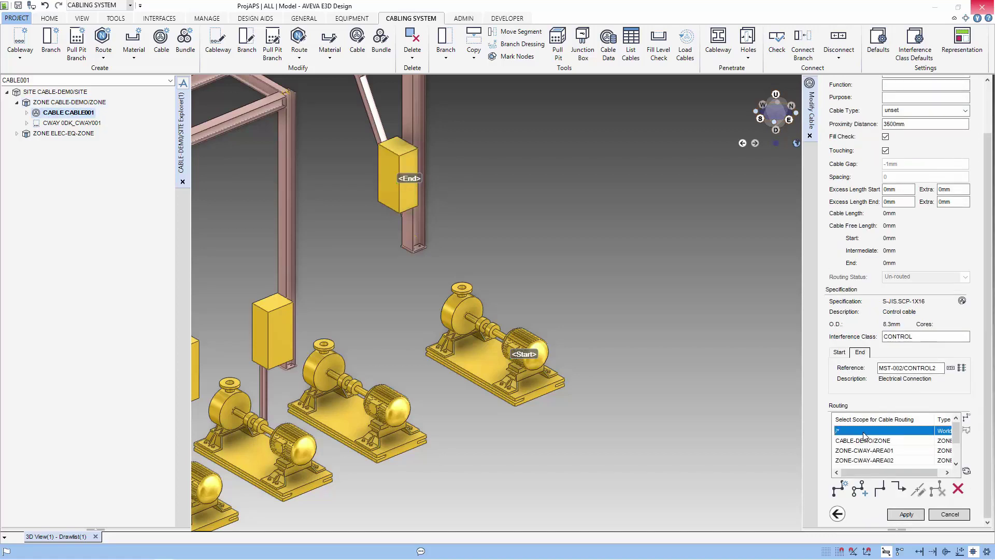
{"action": "left_click", "coordinate": [966, 419]}
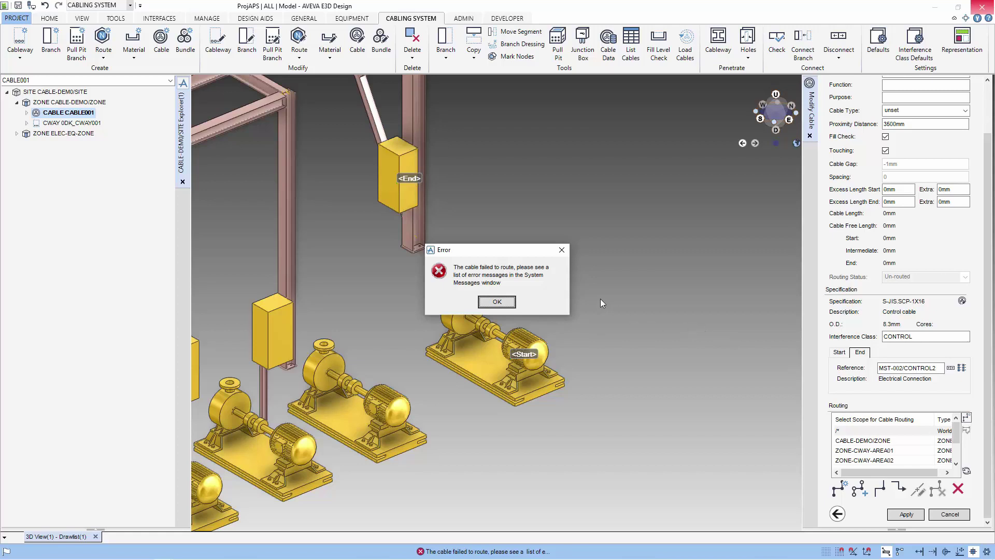
{"action": "left_click", "coordinate": [496, 302]}
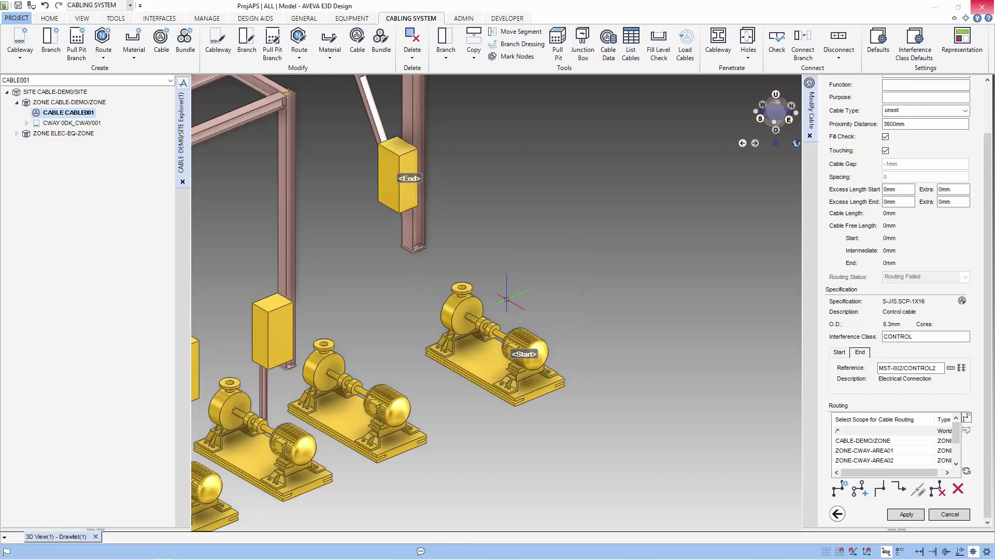
- Change the cable's Proximity Distance to 6000mm
{"action": "scroll", "coordinate": [506, 240], "scroll_direction": "down", "scroll_amount": 3}
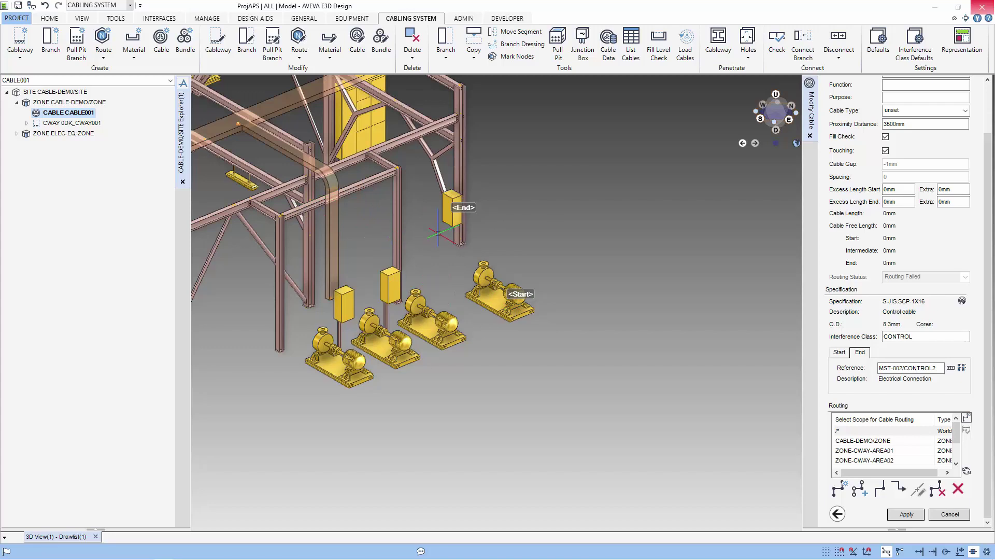
{"action": "scroll", "coordinate": [439, 212], "scroll_direction": "up", "scroll_amount": 3}
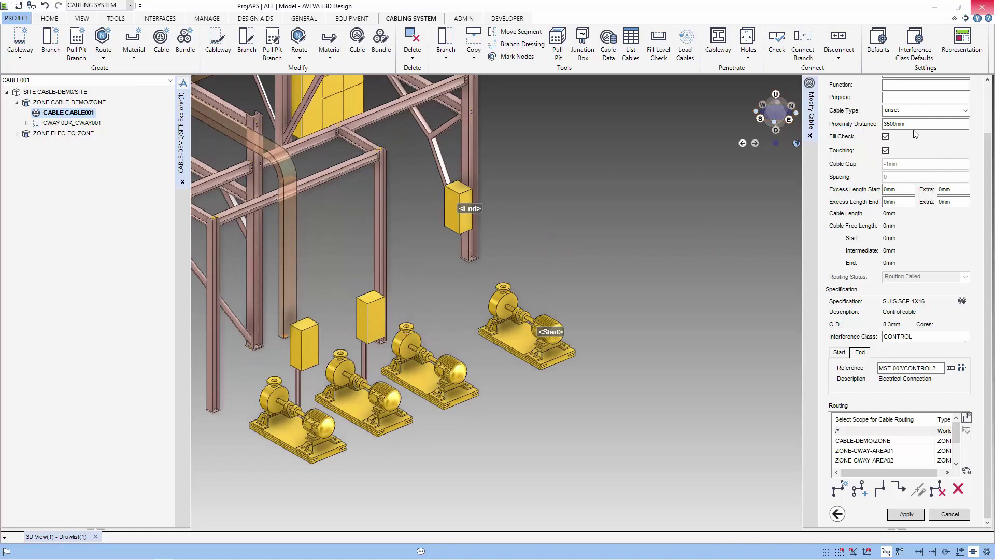
{"action": "left_click_drag", "start_coordinate": [915, 124], "coordinate": [854, 123]}
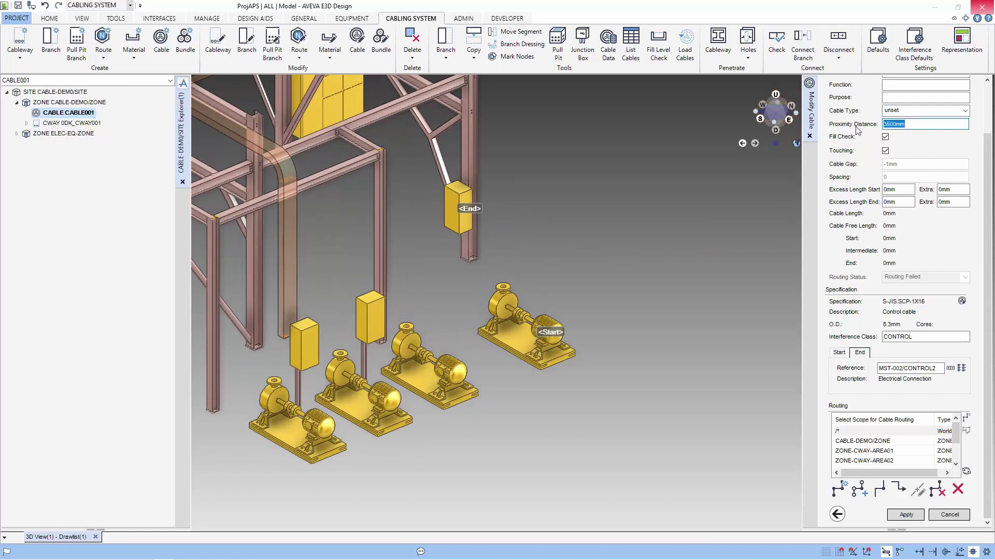
{"action": "type", "text": "6000"}
{"action": "left_click", "coordinate": [907, 513]}
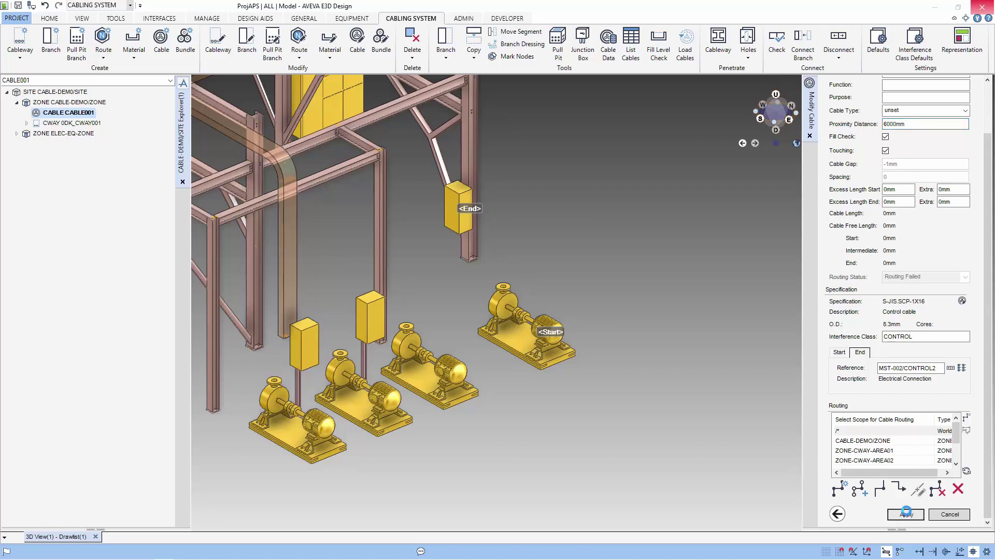
- Re-route CABLE001 to 4967mm and select routing point POINTR 3 for free-point editing
{"action": "left_click", "coordinate": [966, 419]}
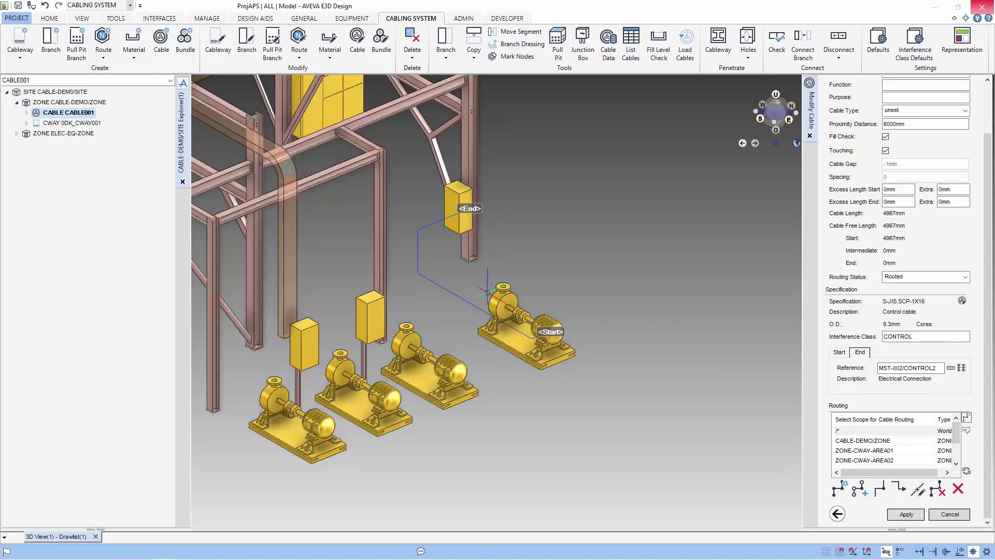
{"action": "scroll", "coordinate": [499, 288], "scroll_direction": "up", "scroll_amount": 3}
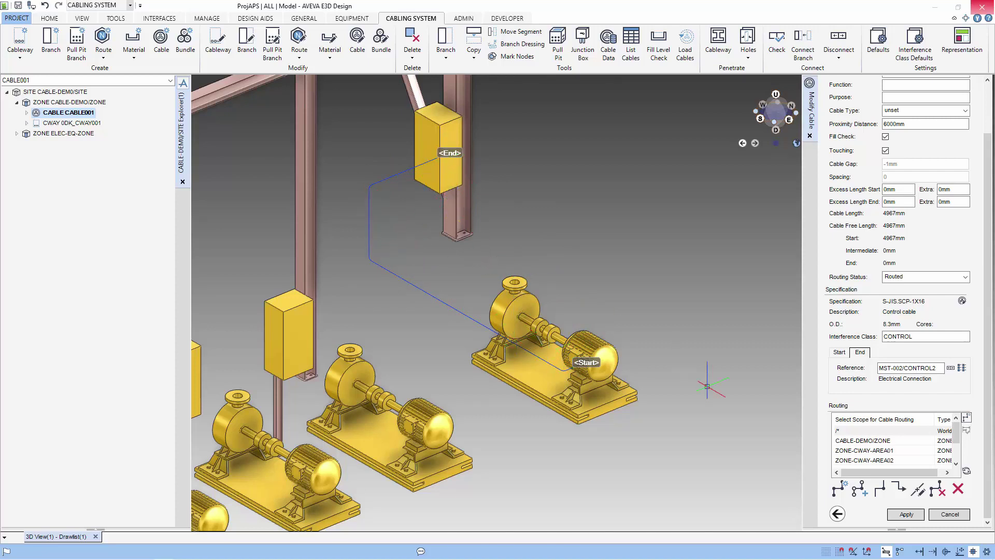
{"action": "left_click", "coordinate": [918, 490]}
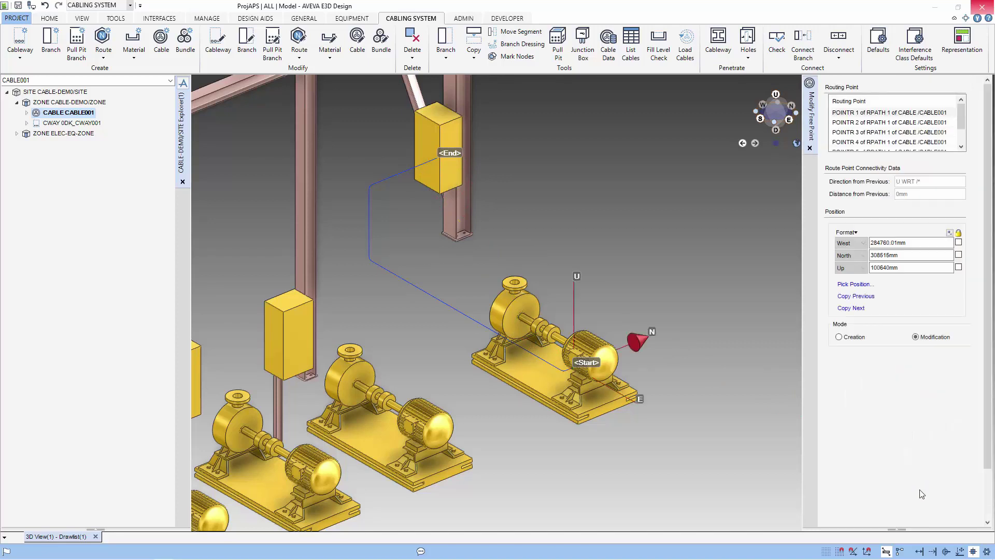
{"action": "left_click", "coordinate": [861, 124]}
{"action": "left_click", "coordinate": [861, 132]}
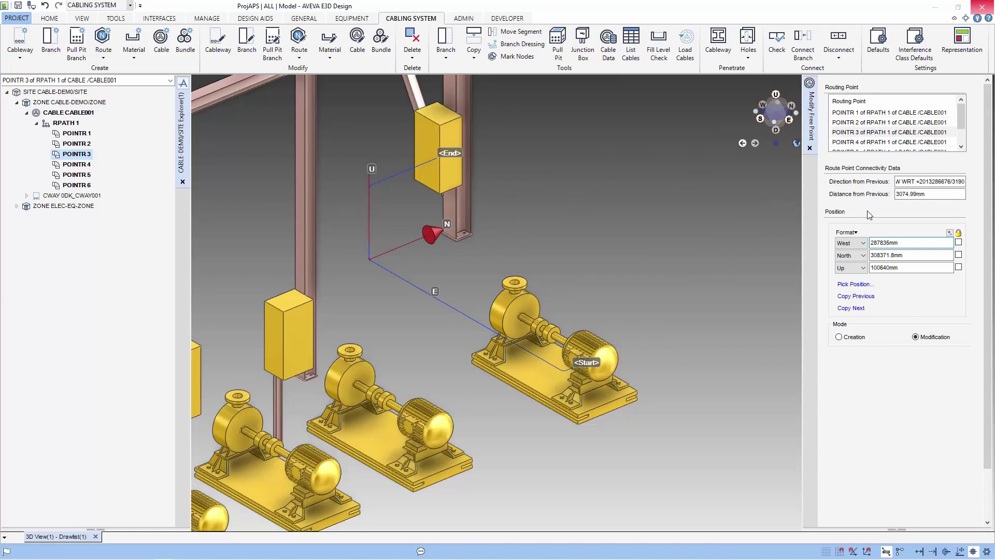
- Create new routing point POINTR 7 at North 309200mm
{"action": "left_click", "coordinate": [850, 340]}
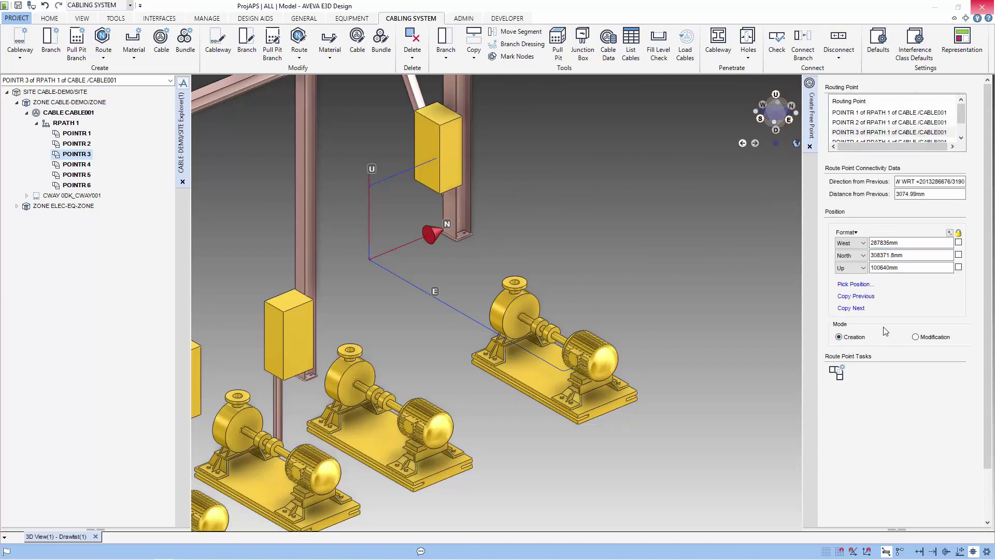
{"action": "left_click", "coordinate": [854, 284]}
{"action": "left_click_drag", "start_coordinate": [877, 256], "coordinate": [928, 255]}
{"action": "key", "text": "BackSpace"}
{"action": "key", "text": "Tab"}
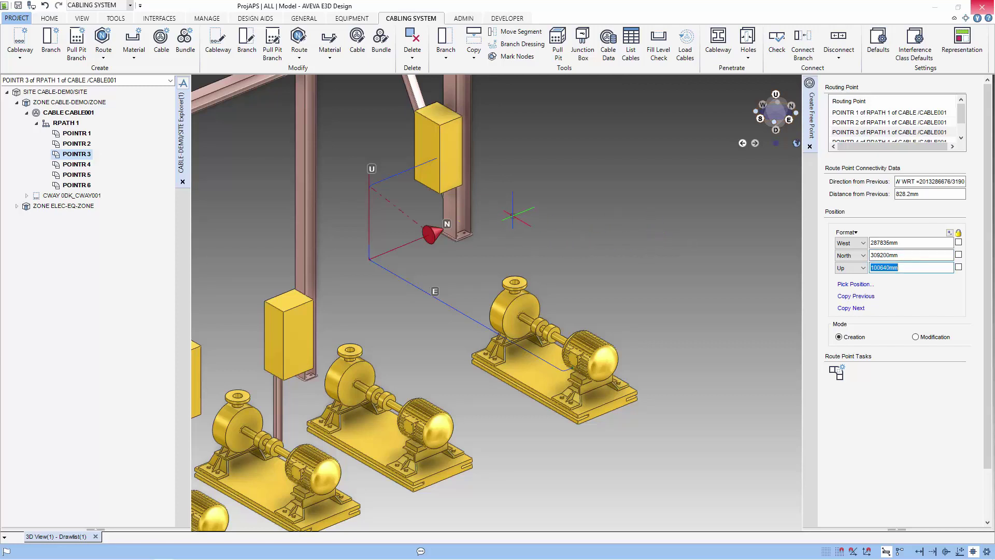
{"action": "scroll", "coordinate": [403, 242], "scroll_direction": "up", "scroll_amount": 3}
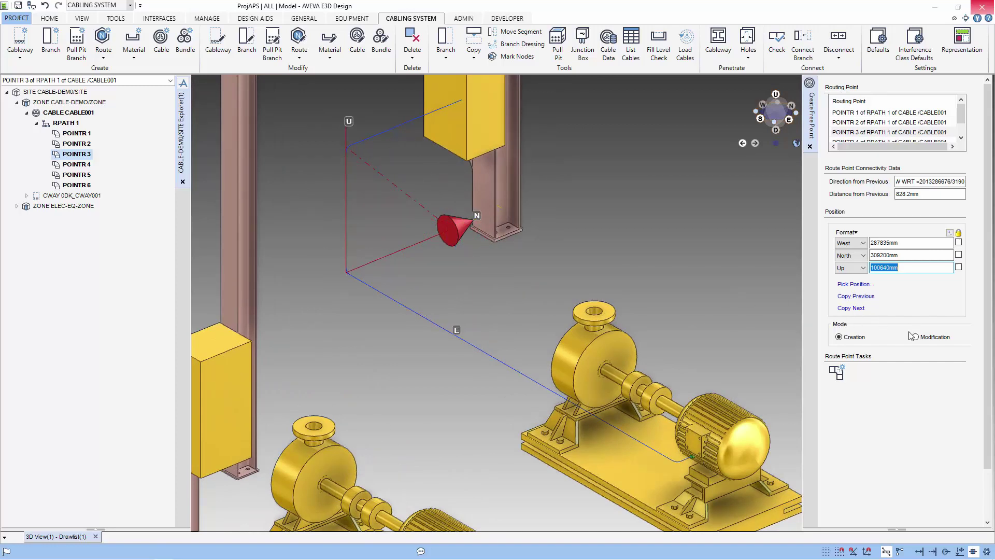
{"action": "left_click", "coordinate": [841, 371]}
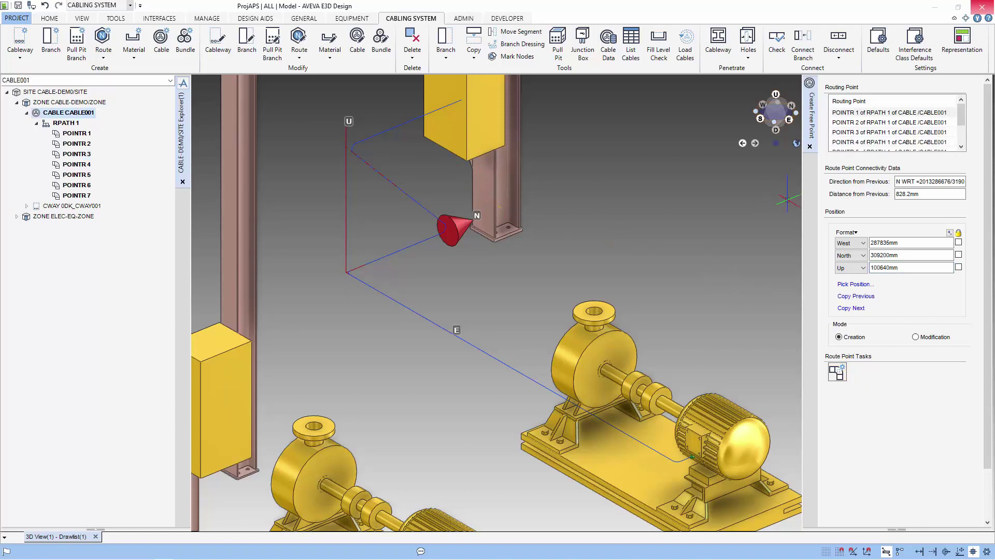
- Move POINTR 5 to the previous point's North with West and Up locked, making the cable rise vertically
{"action": "left_click", "coordinate": [916, 337]}
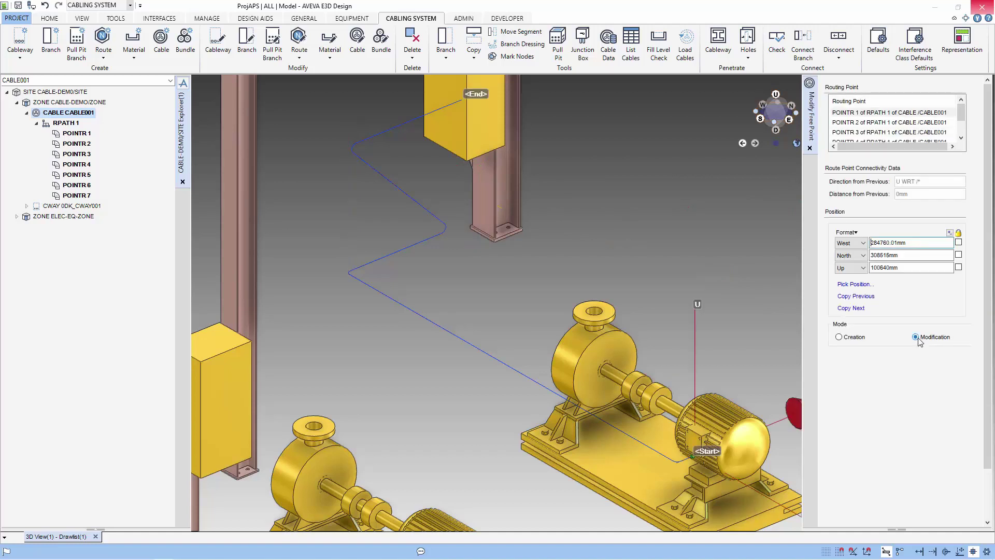
{"action": "left_click", "coordinate": [873, 141]}
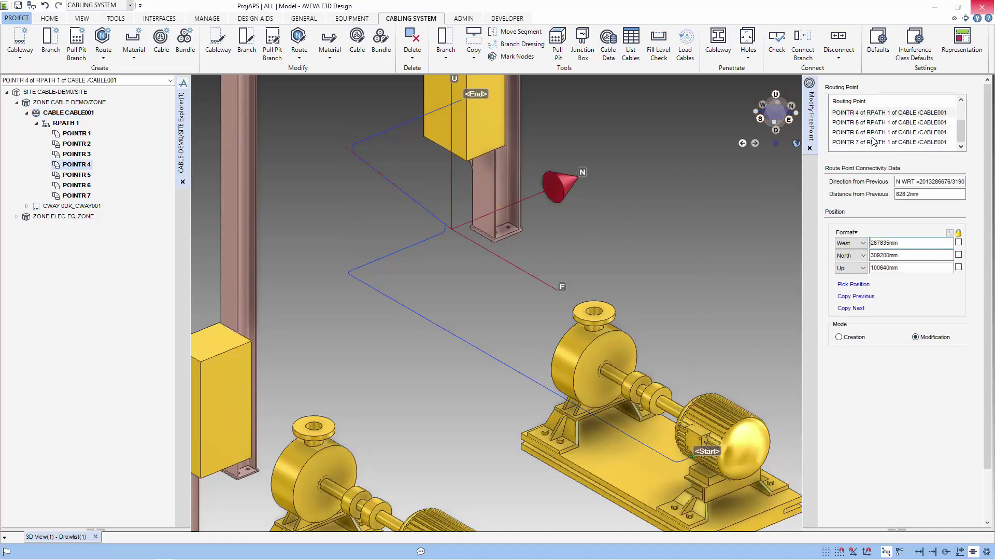
{"action": "left_click", "coordinate": [871, 123]}
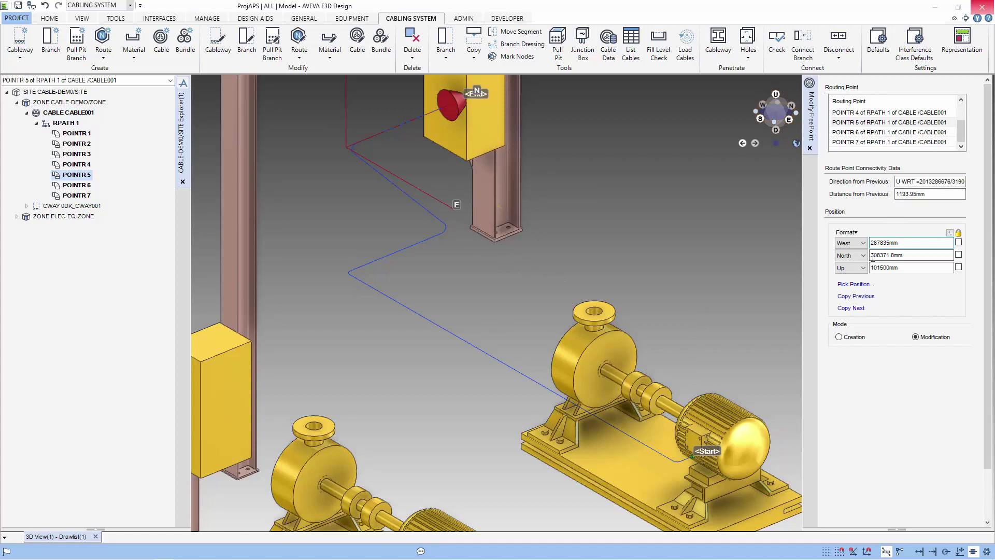
{"action": "left_click", "coordinate": [958, 242]}
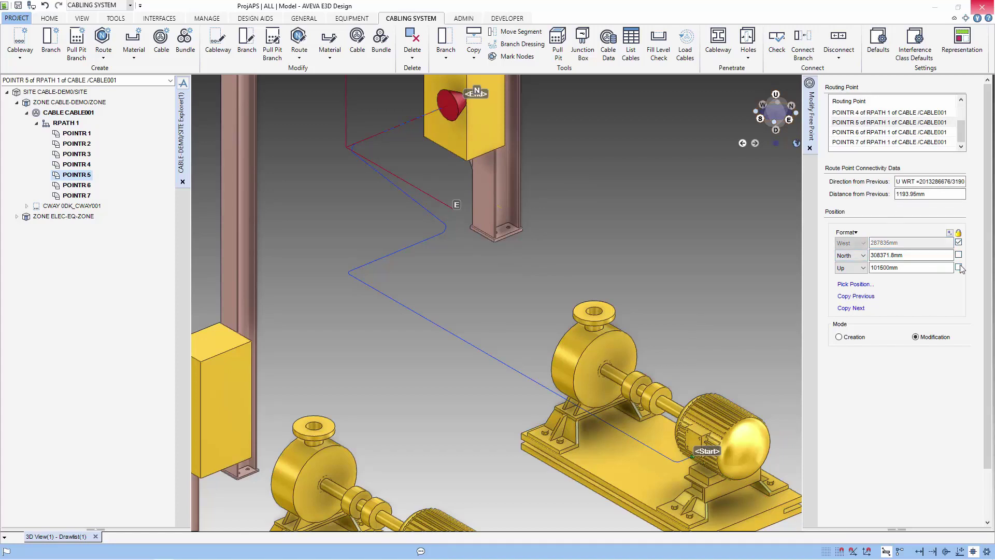
{"action": "left_click", "coordinate": [958, 267]}
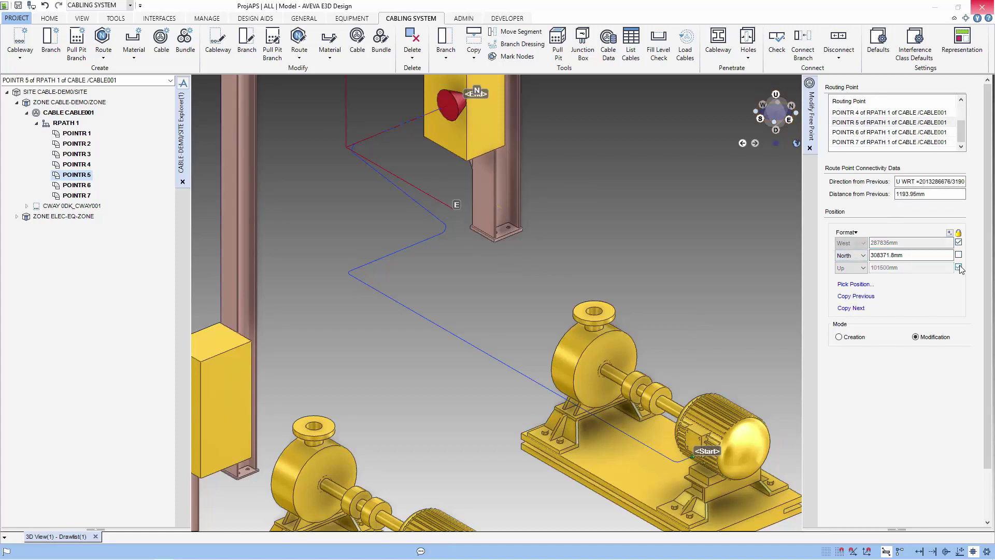
{"action": "left_click", "coordinate": [870, 297]}
{"action": "scroll", "coordinate": [885, 334], "scroll_direction": "down", "scroll_amount": 1}
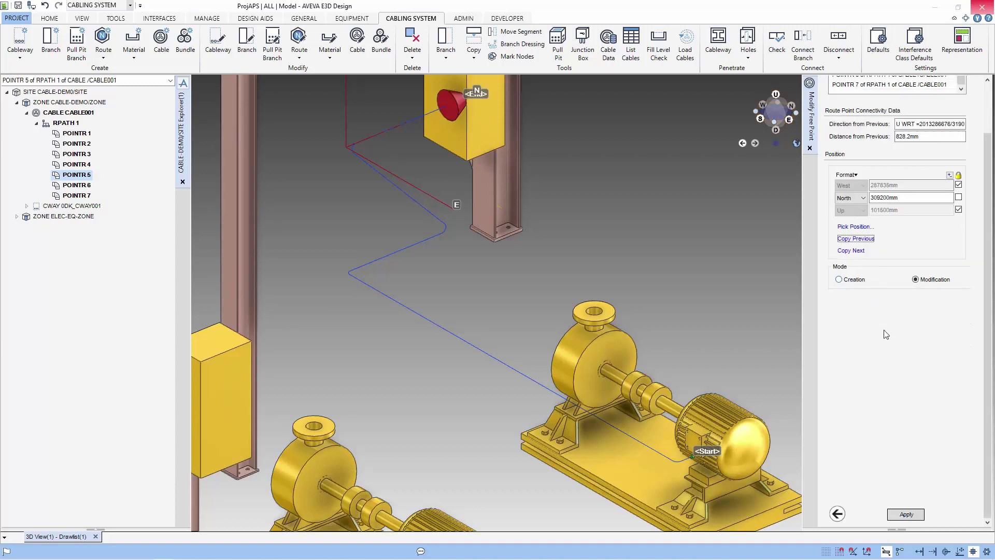
{"action": "left_click", "coordinate": [911, 515]}
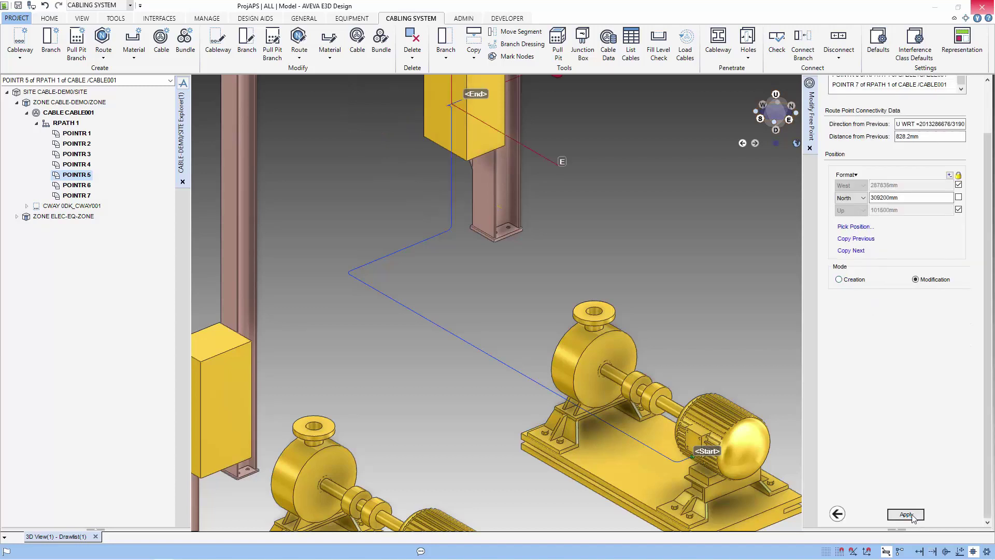
- Orbit around the steel frame to check the route, then select POINTR 6
{"action": "scroll", "coordinate": [498, 86], "scroll_direction": "up", "scroll_amount": 3}
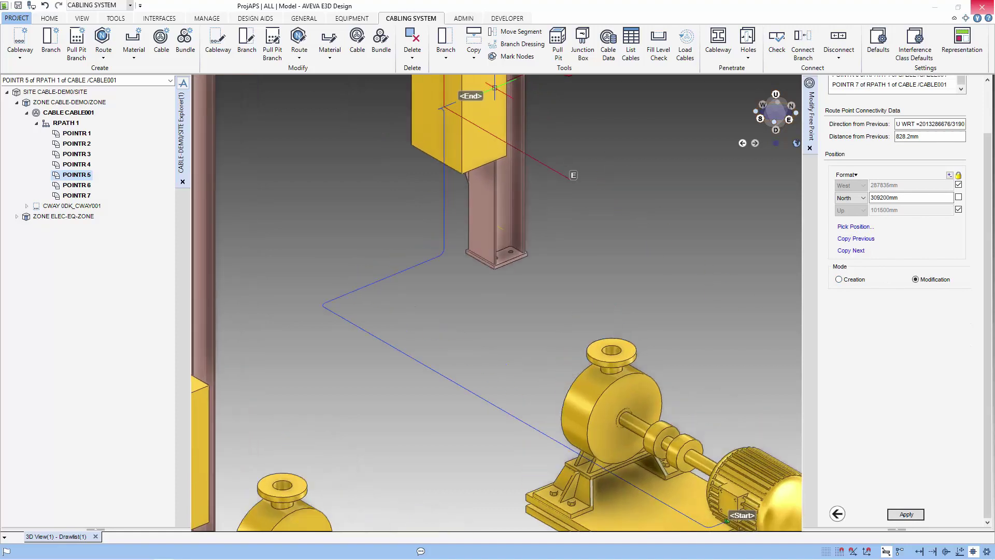
{"action": "middle_click_drag", "start_coordinate": [497, 301], "coordinate": [519, 311]}
{"action": "middle_click_drag", "start_coordinate": [523, 201], "coordinate": [502, 200]}
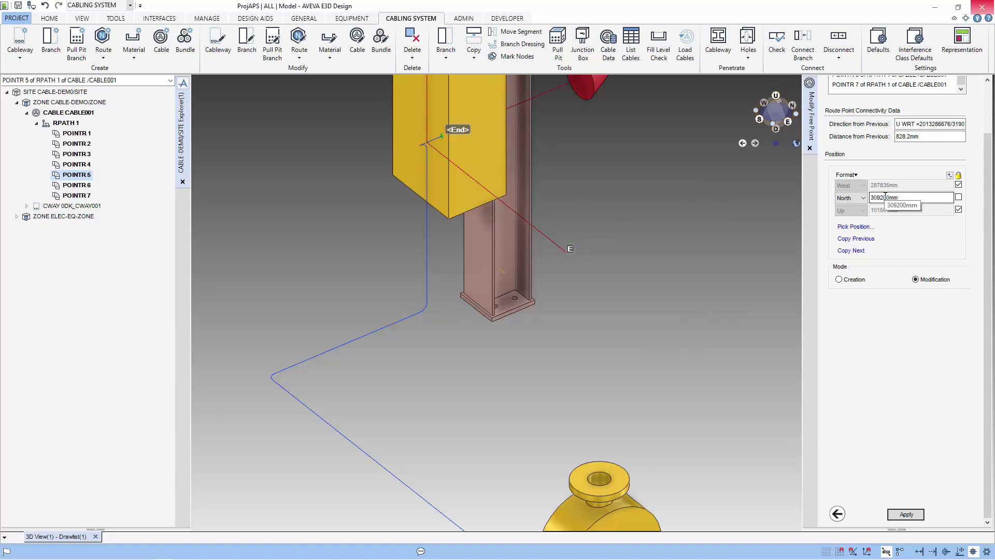
{"action": "scroll", "coordinate": [896, 166], "scroll_direction": "up", "scroll_amount": 2}
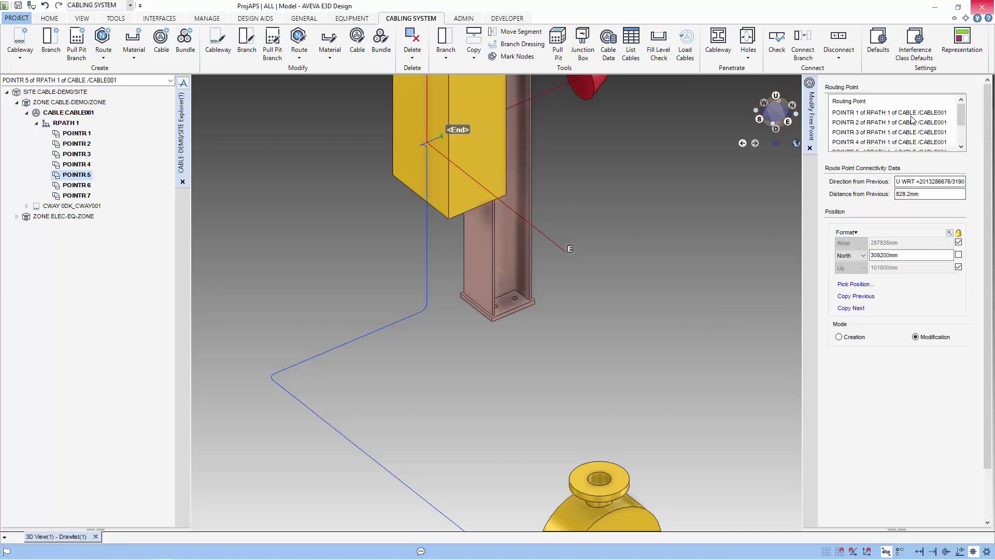
{"action": "left_click", "coordinate": [874, 133]}
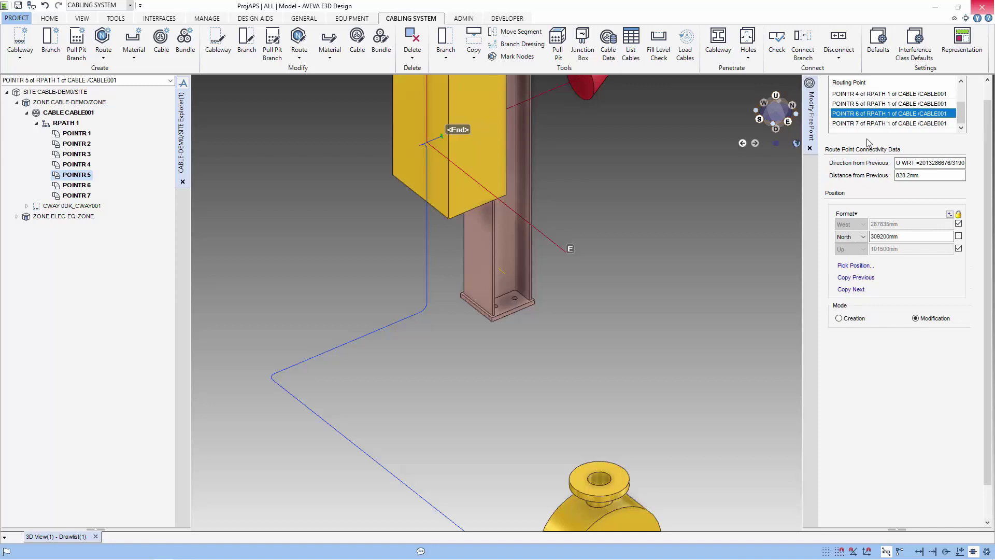
- Copy the previous point into POINTR 6 and set its North to 309250mm
{"action": "left_click", "coordinate": [958, 223]}
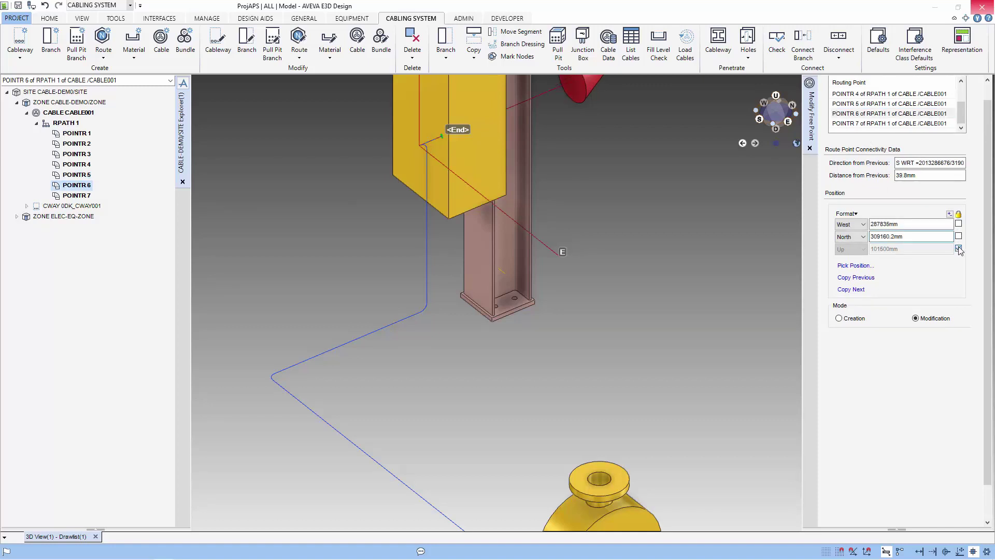
{"action": "left_click", "coordinate": [959, 249]}
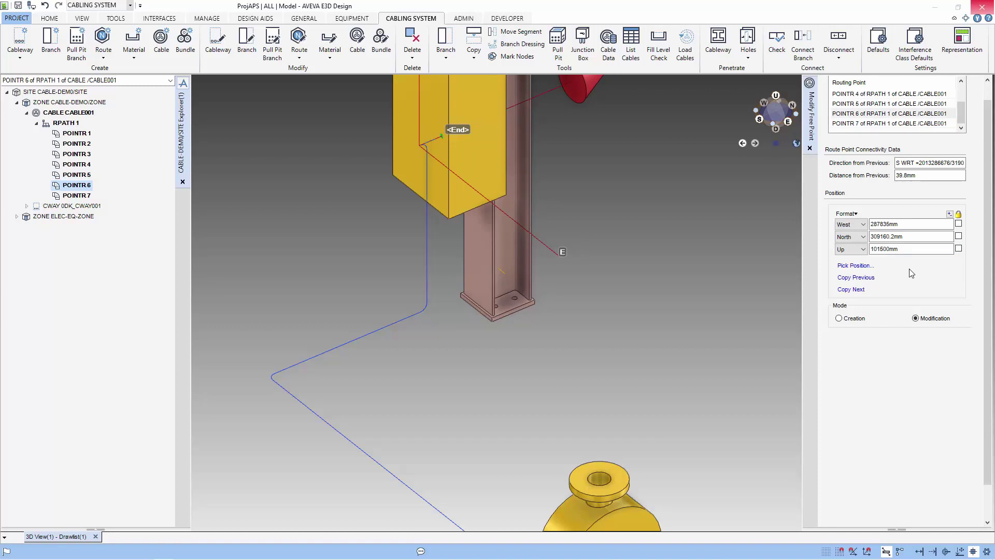
{"action": "left_click", "coordinate": [906, 236]}
{"action": "mouse_move", "coordinate": [906, 236]}
{"action": "left_mouse_down"}
{"action": "mouse_move", "coordinate": [878, 236]}
{"action": "mouse_move", "coordinate": [890, 236]}
{"action": "left_mouse_up"}
{"action": "left_click", "coordinate": [958, 224]}
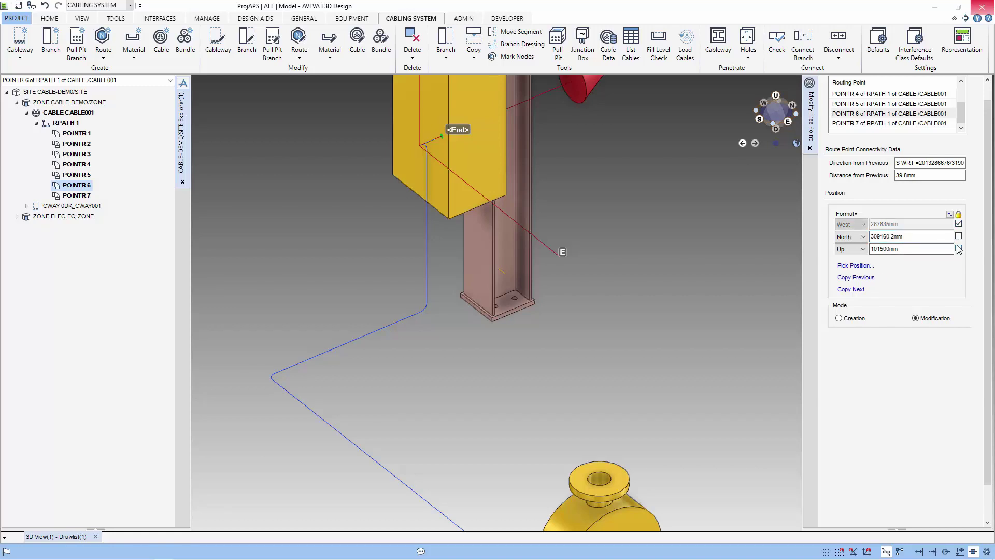
{"action": "left_click", "coordinate": [959, 250]}
{"action": "left_click", "coordinate": [863, 278]}
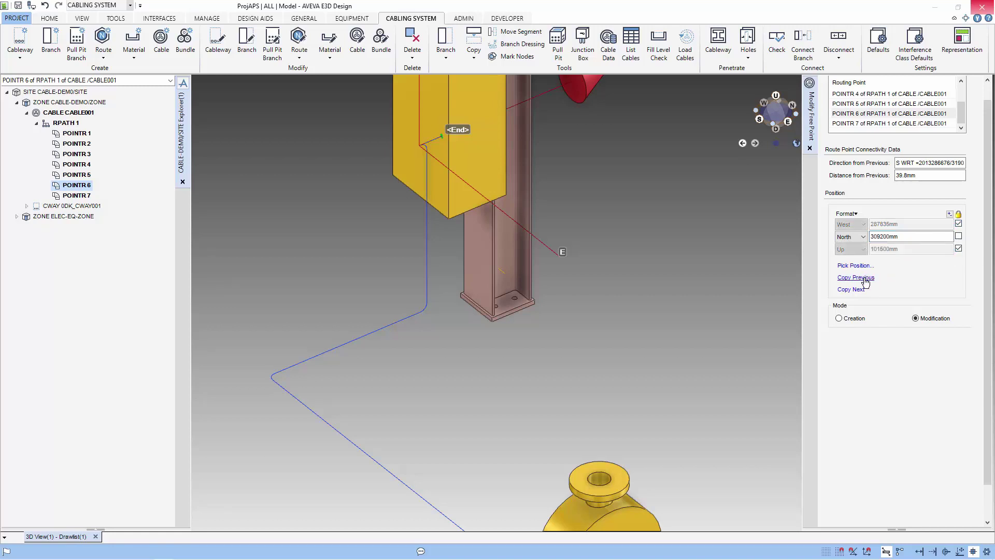
{"action": "left_click", "coordinate": [887, 236]}
{"action": "scroll", "coordinate": [883, 310], "scroll_direction": "down", "scroll_amount": 1}
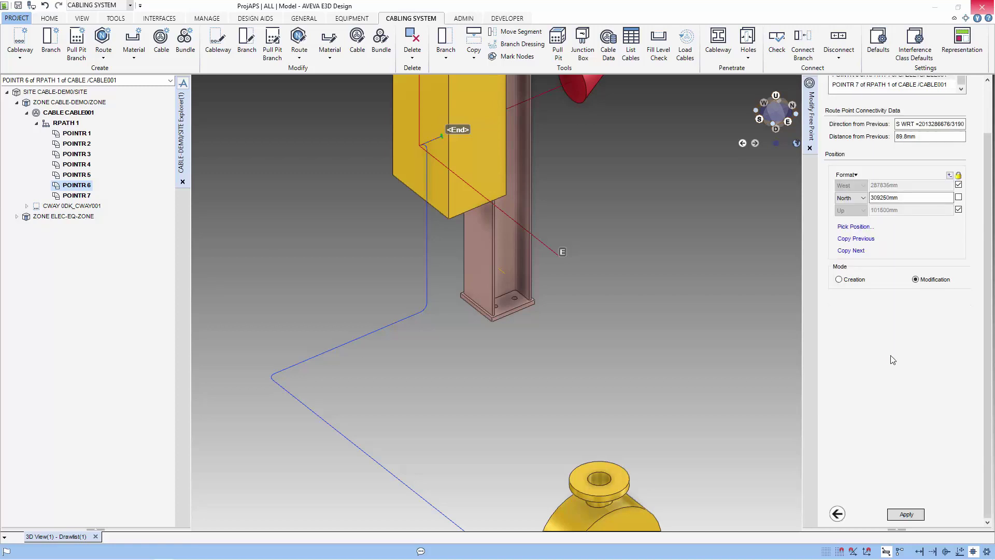
{"action": "left_click", "coordinate": [907, 514]}
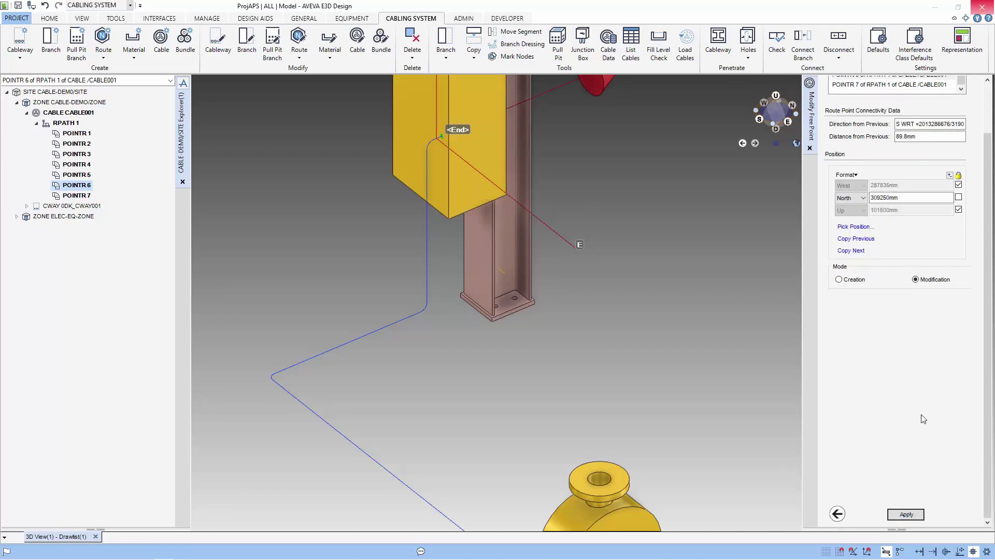
- Exit point editing, make CABLE-DEMO/ZONE current and start new cable CABLE002
{"action": "left_click", "coordinate": [837, 513]}
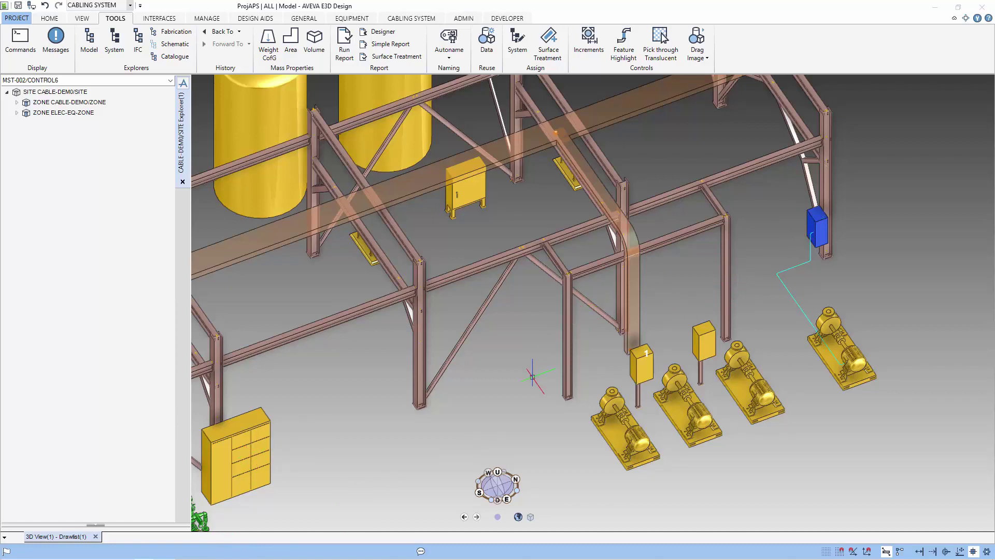
{"action": "left_click", "coordinate": [95, 105]}
{"action": "double_click", "coordinate": [95, 105]}
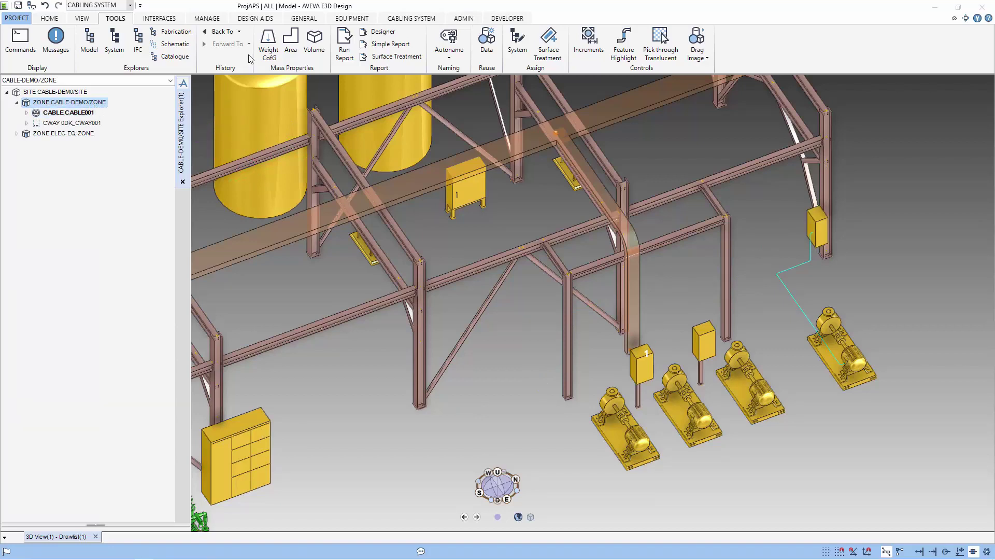
{"action": "left_click", "coordinate": [412, 18]}
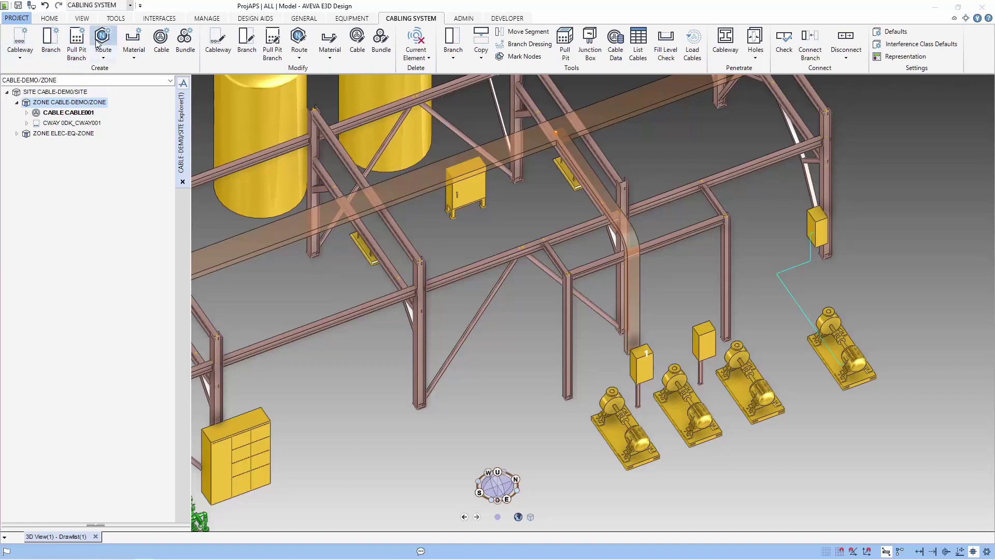
{"action": "left_click", "coordinate": [160, 39]}
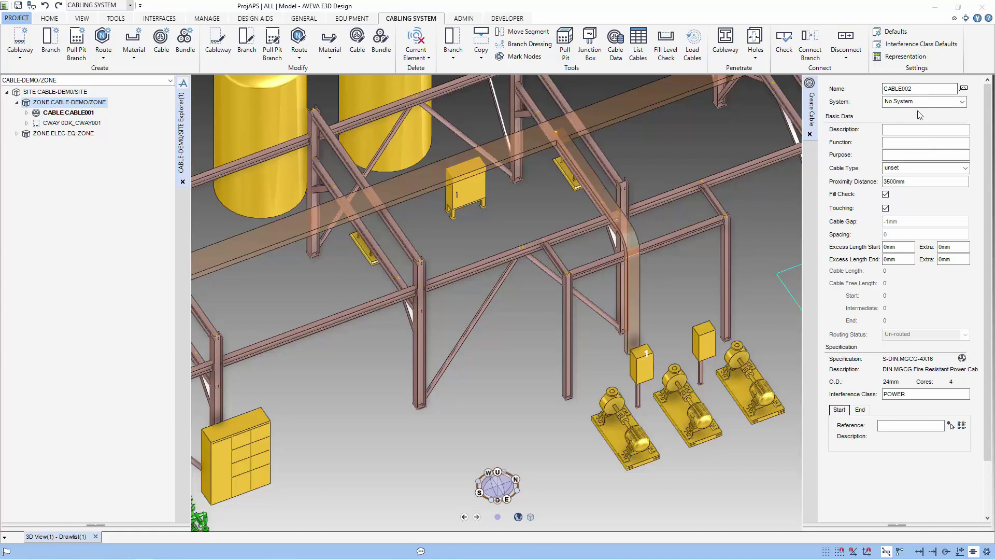
- Describe the new cable as 'POWER TO BOX' and give it the S-DIN.MGCG-4X16 specification
{"action": "left_click", "coordinate": [904, 131]}
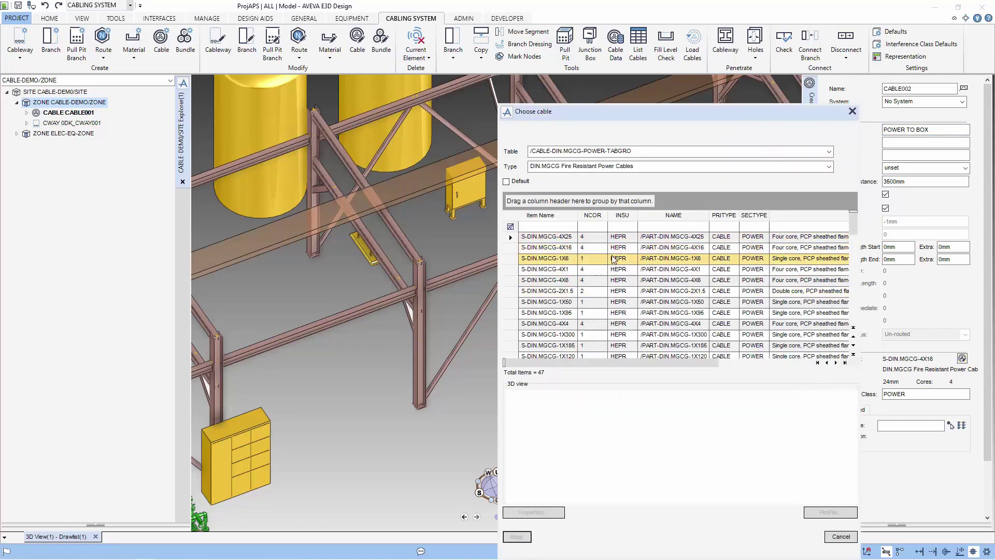
{"action": "left_click", "coordinate": [572, 246]}
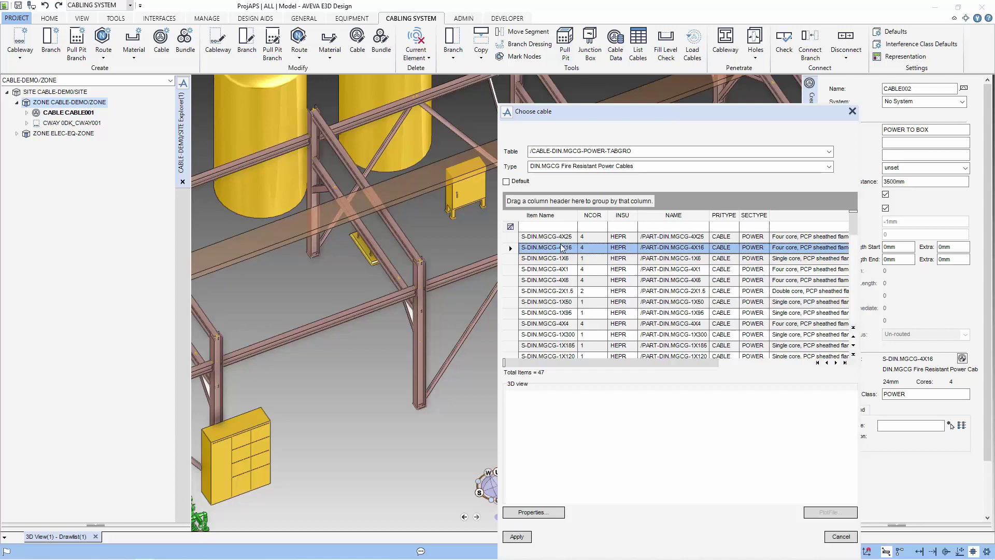
{"action": "left_click", "coordinate": [521, 537]}
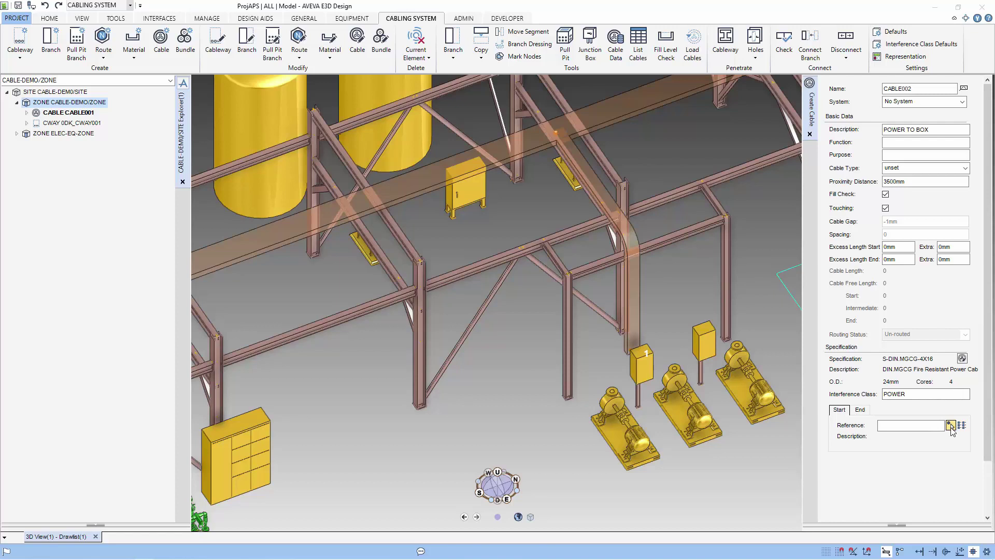
- Start the cable at the distribution cabinet's MAINS-DMCC-1 connection point
{"action": "left_click", "coordinate": [950, 425]}
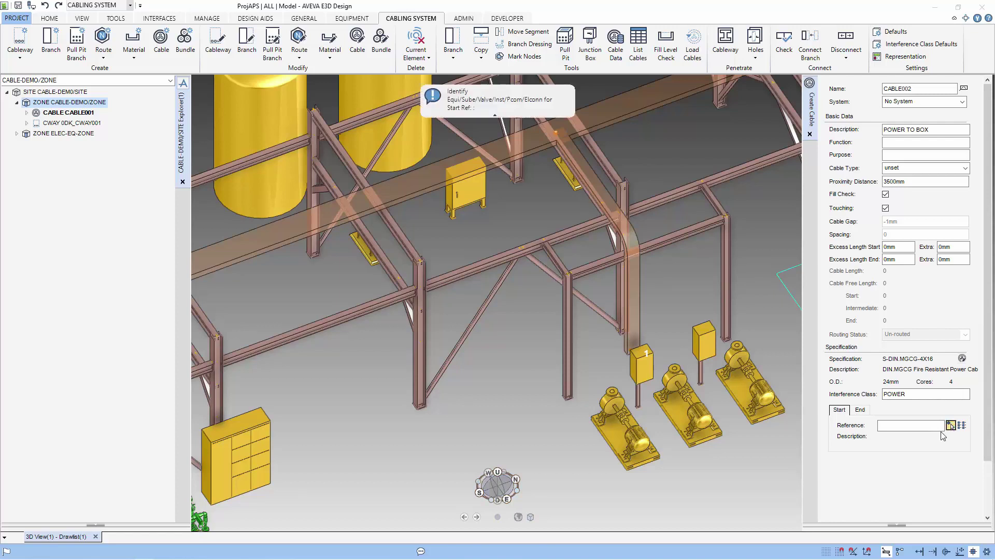
{"action": "left_click", "coordinate": [253, 445]}
{"action": "left_click", "coordinate": [469, 306]}
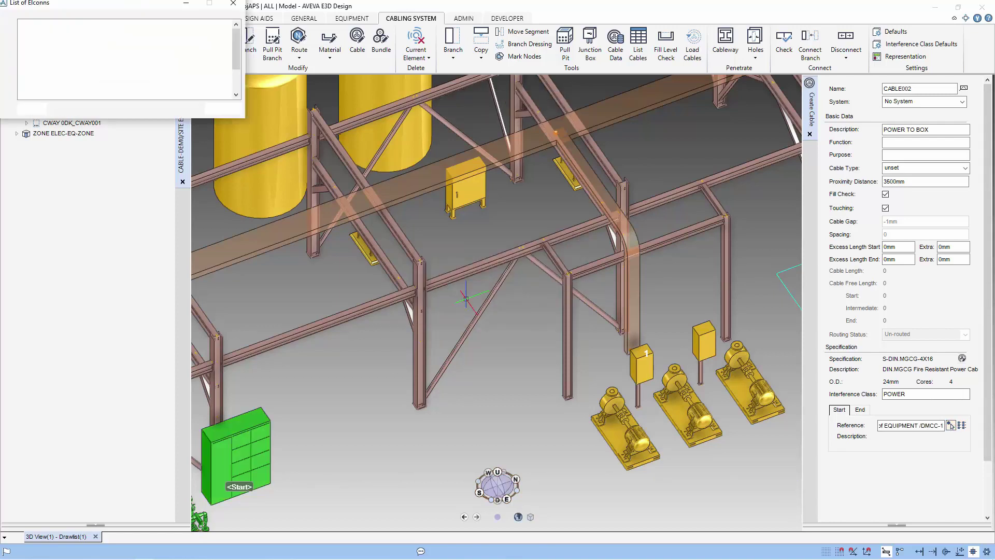
{"action": "left_click", "coordinate": [31, 36]}
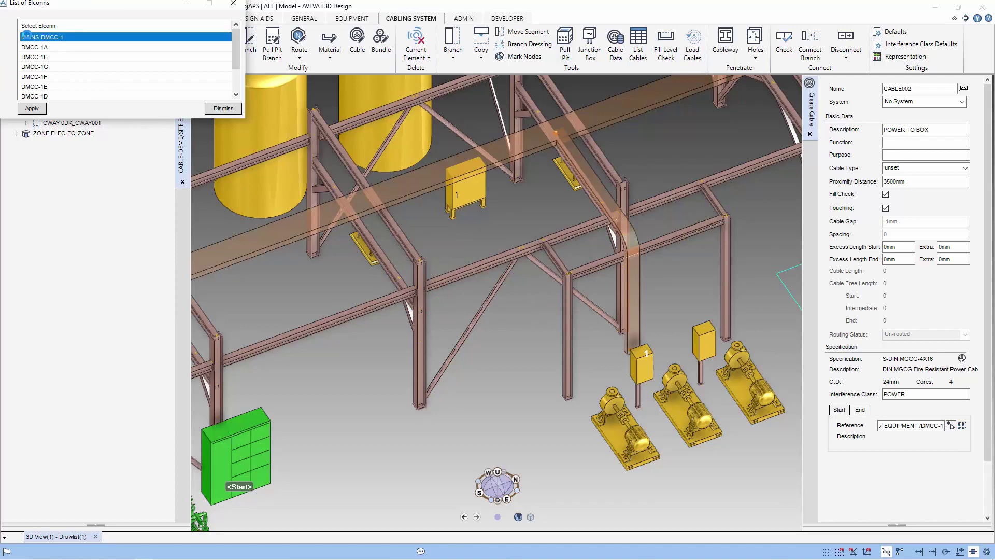
{"action": "left_click", "coordinate": [30, 108]}
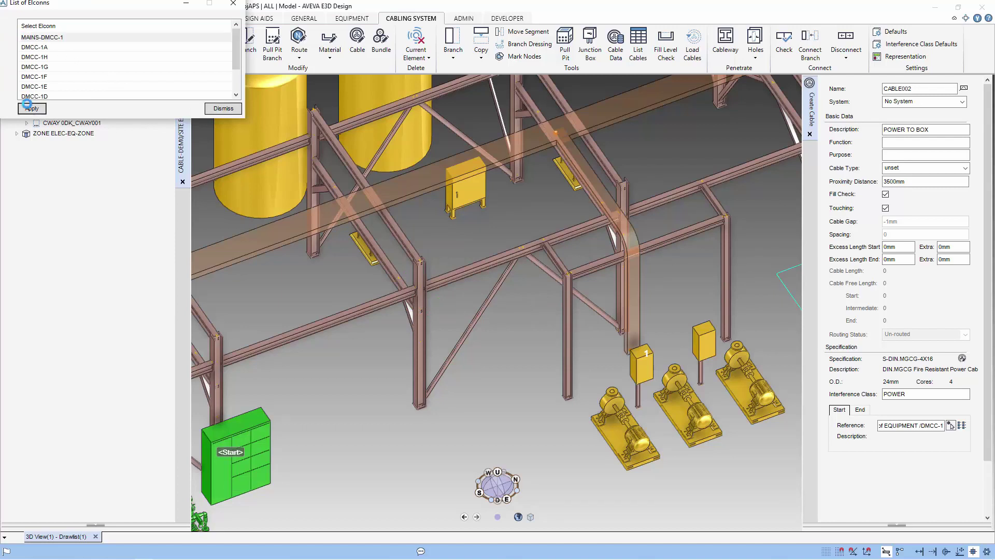
{"action": "left_click", "coordinate": [205, 108]}
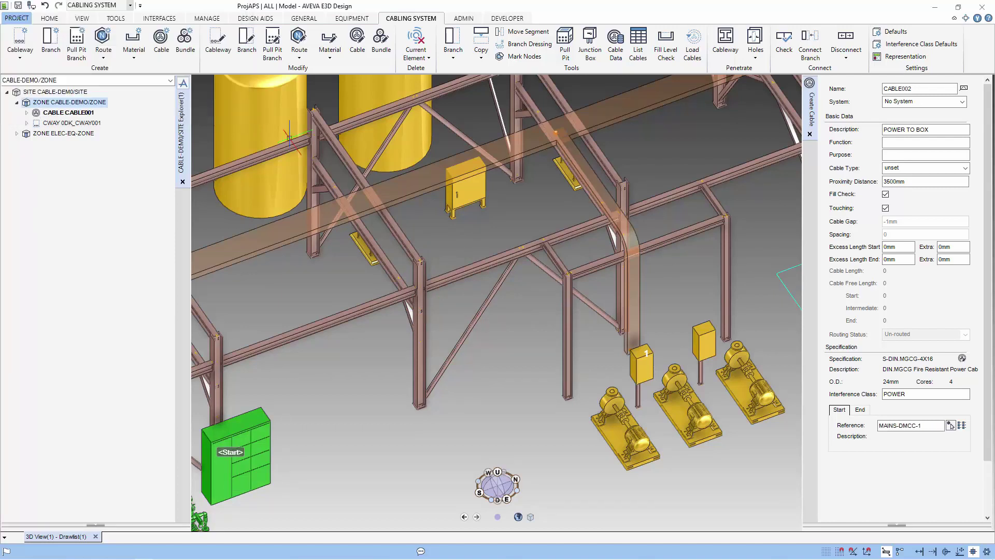
- End the cable at junction box MST-002, connection MST-002/P1, and create CABLE002
{"action": "left_click", "coordinate": [860, 410]}
{"action": "left_click", "coordinate": [951, 426]}
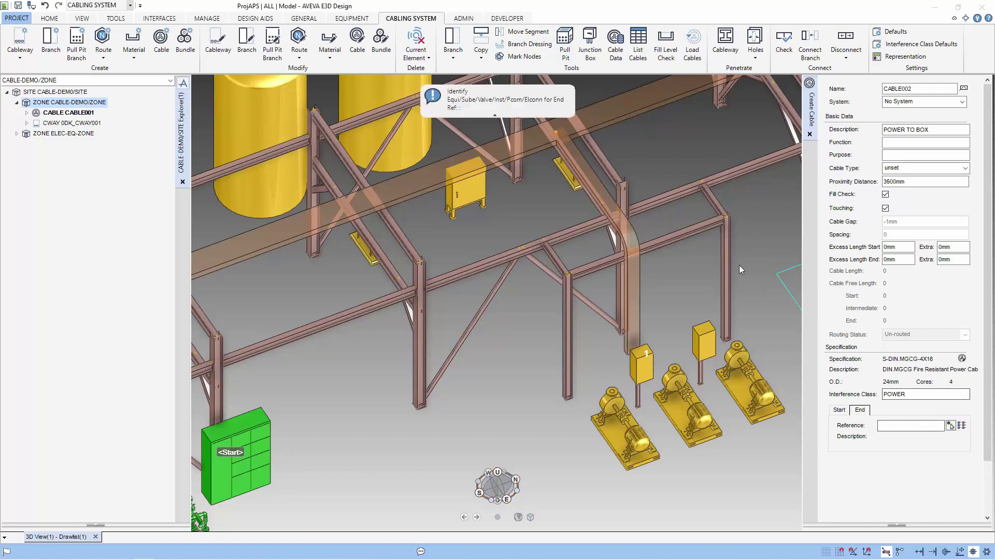
{"action": "scroll", "coordinate": [739, 266], "scroll_direction": "down", "scroll_amount": 3}
{"action": "scroll", "coordinate": [770, 243], "scroll_direction": "down", "scroll_amount": 2}
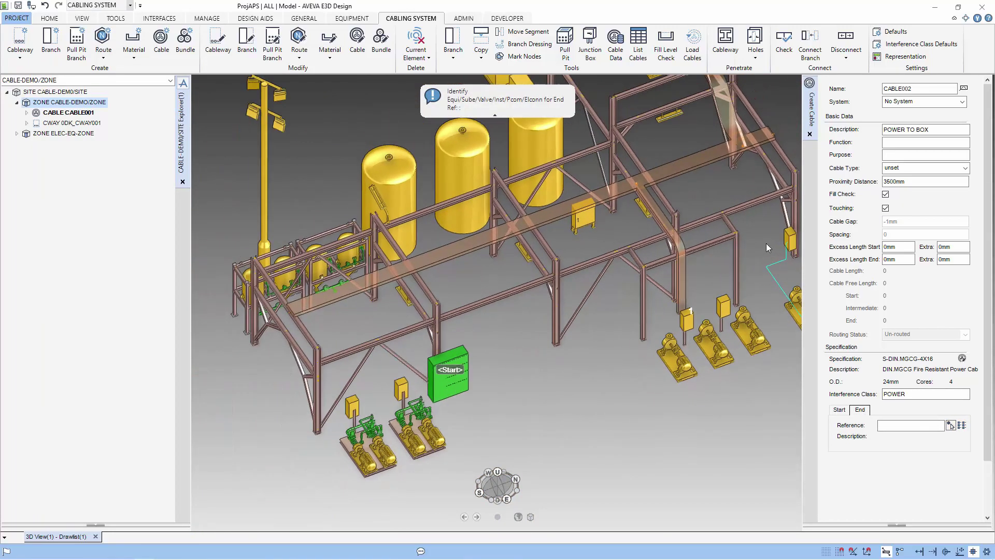
{"action": "middle_click_drag", "start_coordinate": [765, 243], "coordinate": [544, 262]}
{"action": "scroll", "coordinate": [547, 262], "scroll_direction": "up", "scroll_amount": 4}
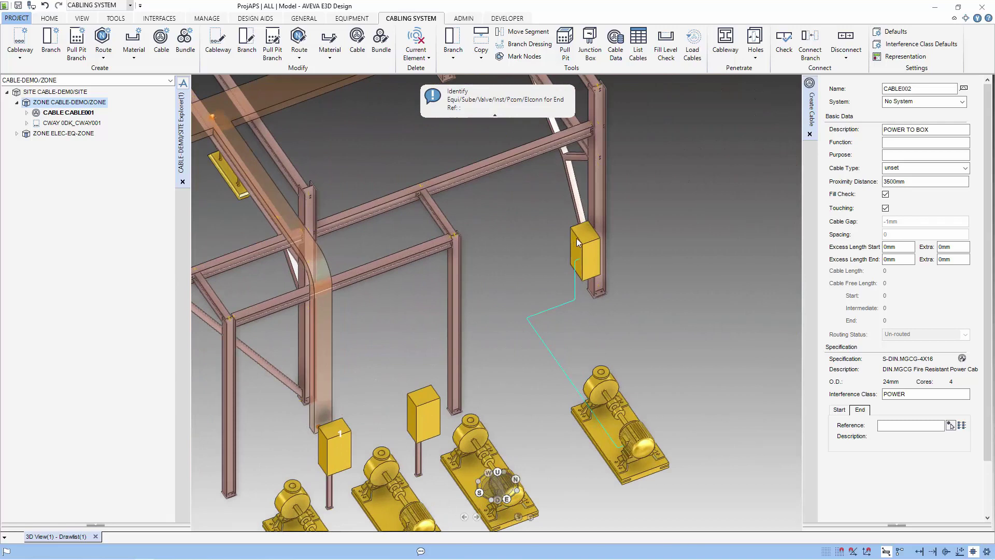
{"action": "left_click", "coordinate": [584, 254]}
{"action": "left_click", "coordinate": [40, 87]}
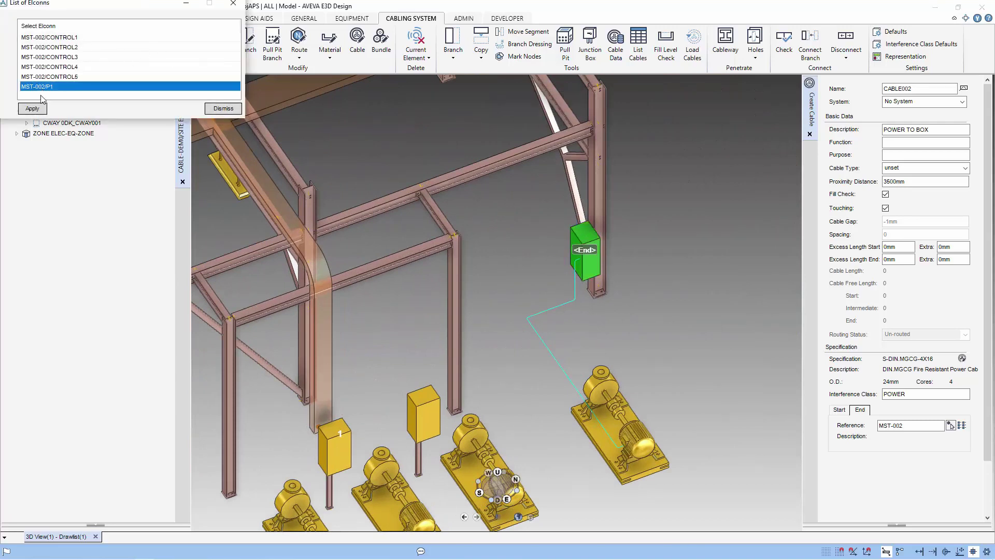
{"action": "left_click", "coordinate": [32, 109]}
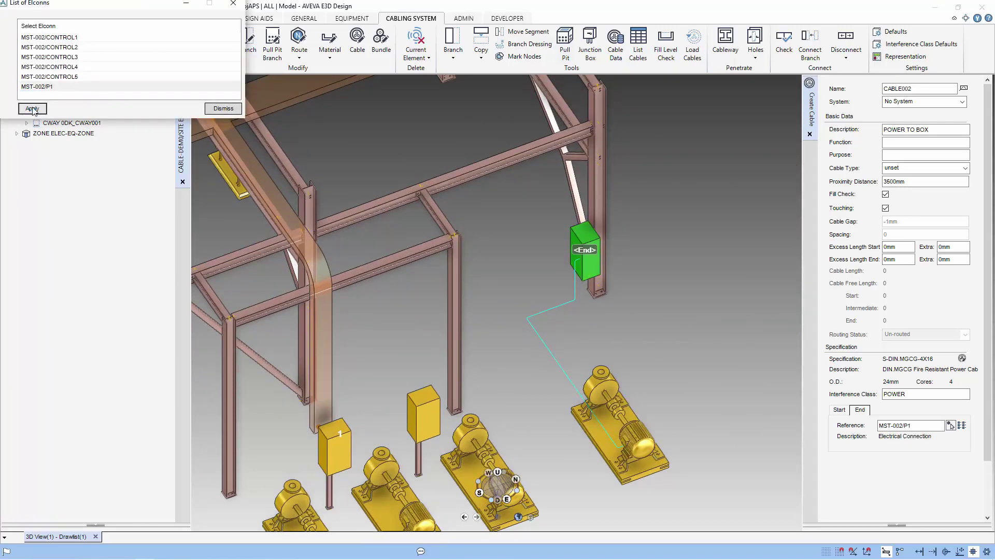
{"action": "left_click", "coordinate": [223, 109]}
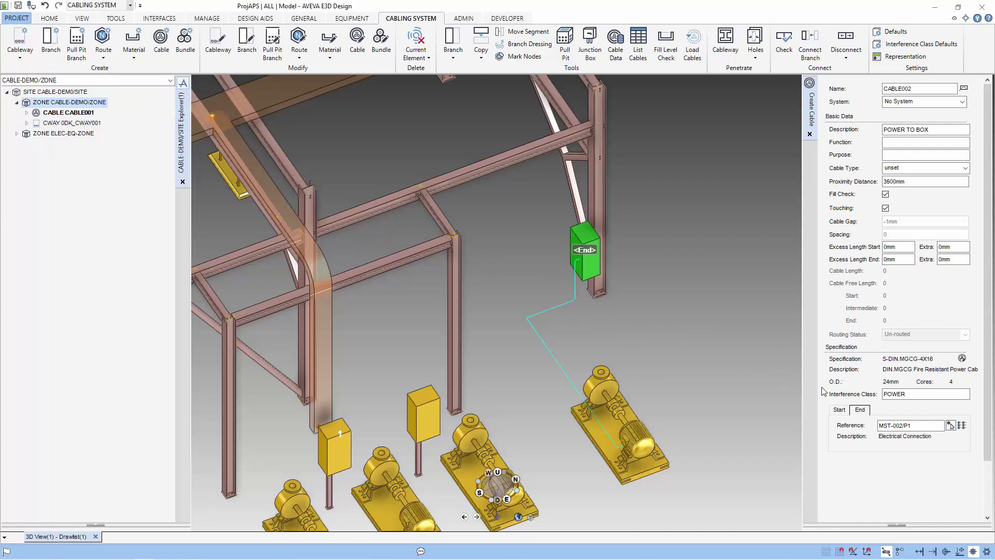
{"action": "scroll", "coordinate": [915, 458], "scroll_direction": "down", "scroll_amount": 2}
{"action": "left_click", "coordinate": [907, 509]}
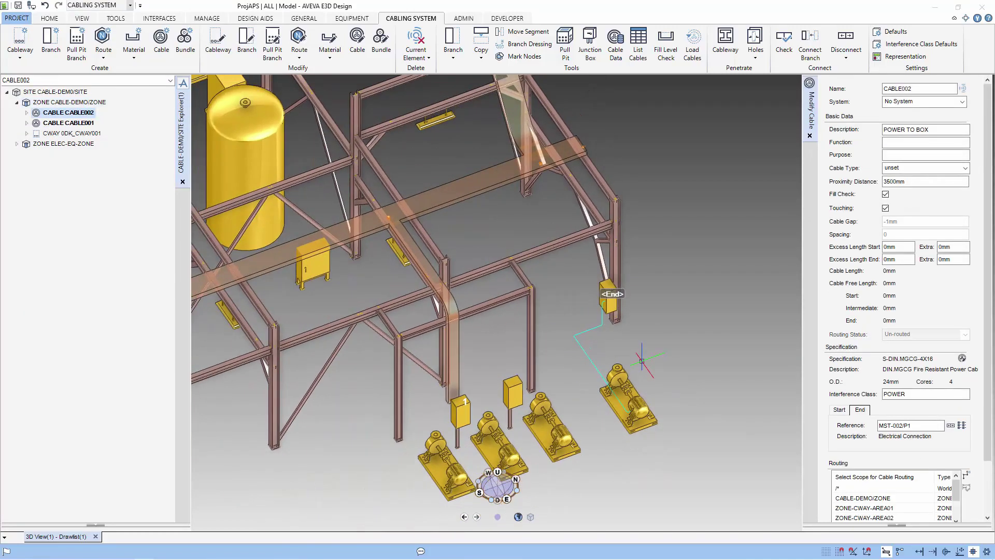
- Try routing CABLE002 within CABLE-DEMO/ZONE and acknowledge the routing failure
{"action": "scroll", "coordinate": [980, 425], "scroll_direction": "down", "scroll_amount": 2}
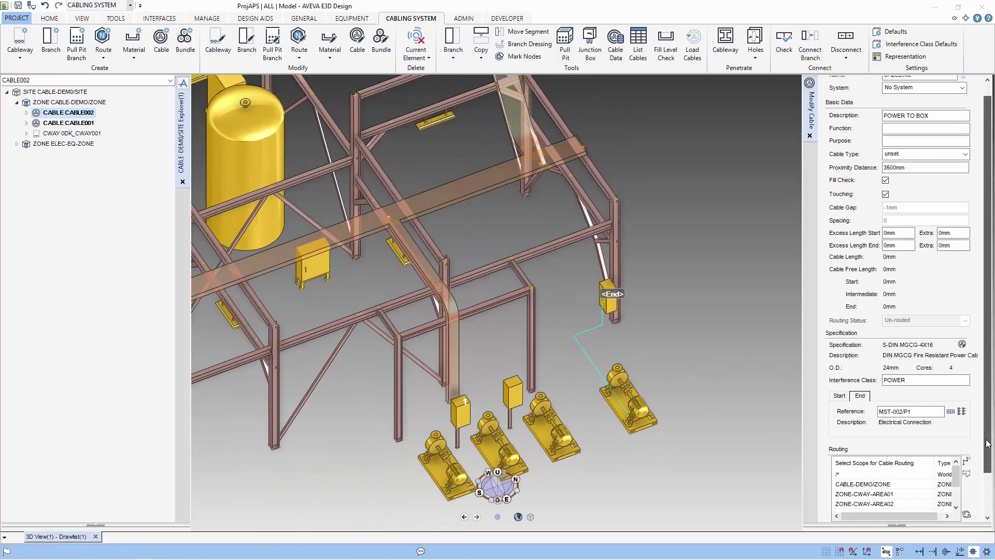
{"action": "left_click", "coordinate": [881, 437]}
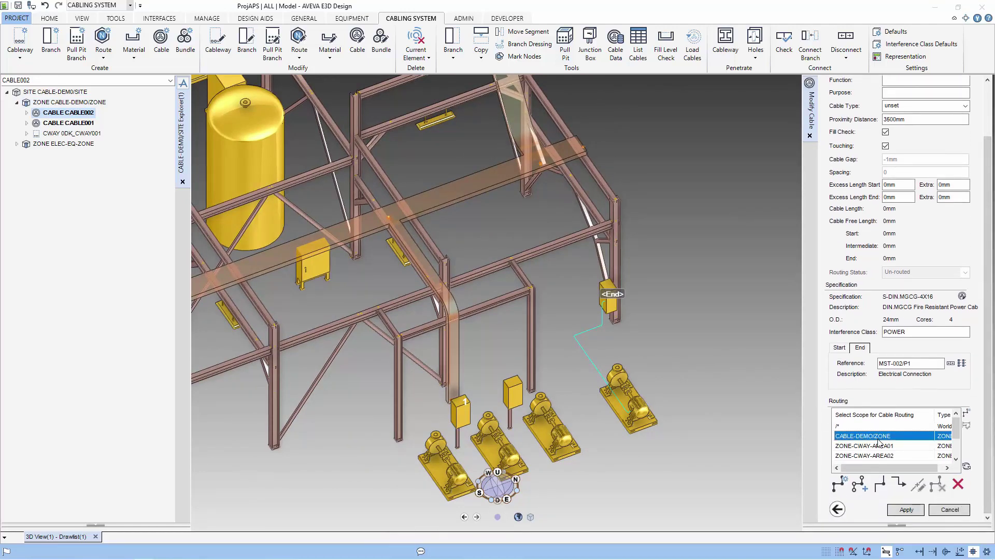
{"action": "left_click", "coordinate": [966, 413]}
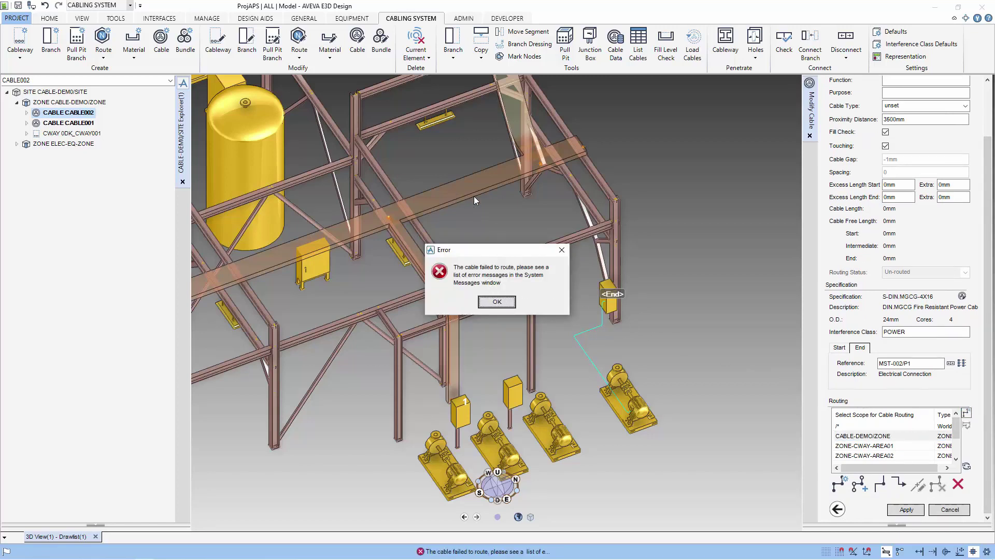
{"action": "left_click", "coordinate": [496, 301]}
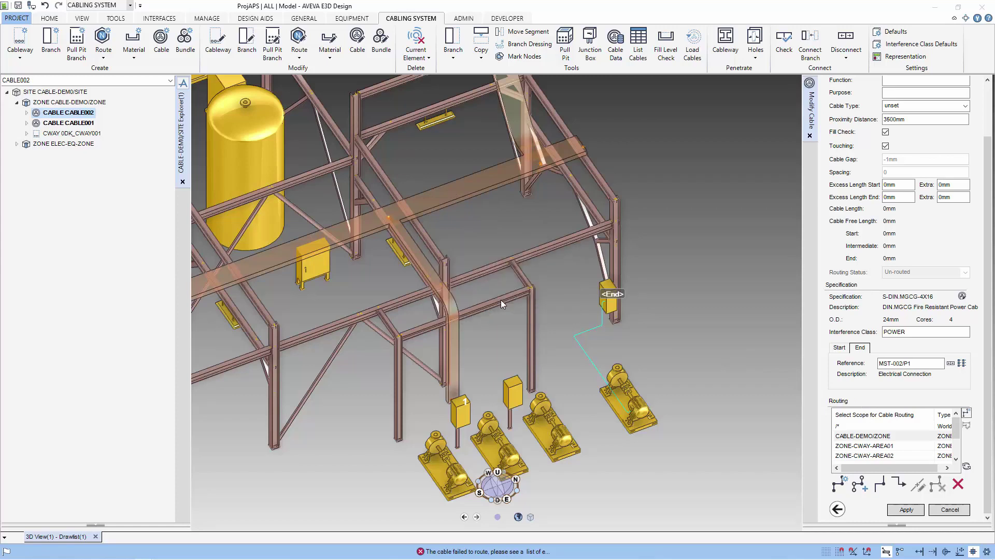
- Raise the proximity distance to 8000mm and route again within CABLE-DEMO/ZONE
{"action": "scroll", "coordinate": [889, 215], "scroll_direction": "up", "scroll_amount": 2}
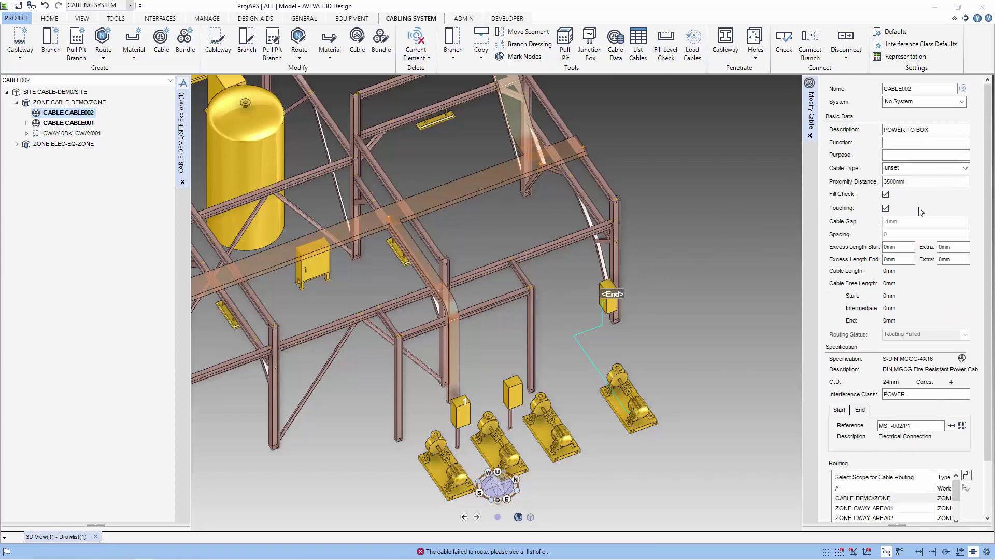
{"action": "double_click", "coordinate": [894, 181]}
{"action": "type", "text": "80"}
{"action": "scroll", "coordinate": [924, 392], "scroll_direction": "down", "scroll_amount": 2}
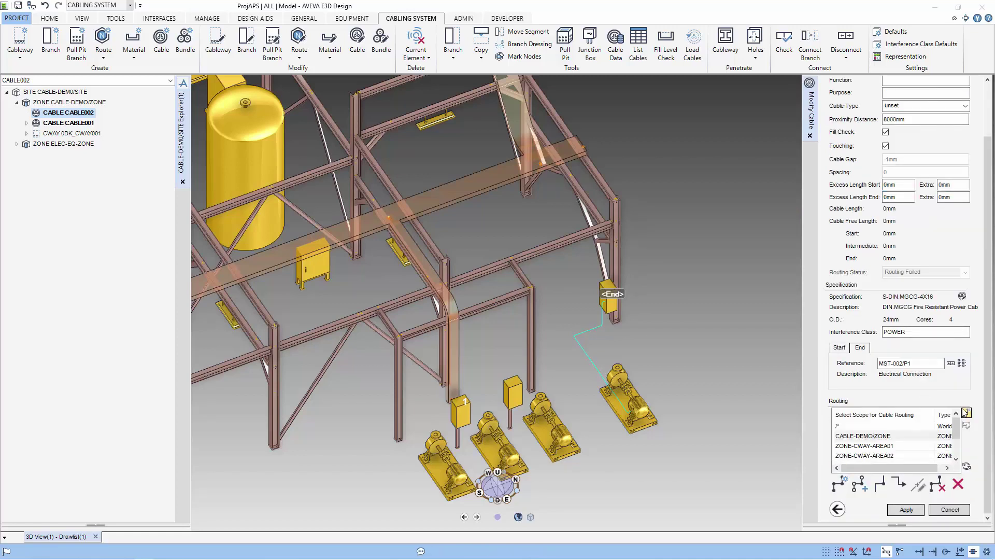
{"action": "left_click", "coordinate": [907, 509]}
{"action": "left_click", "coordinate": [898, 440]}
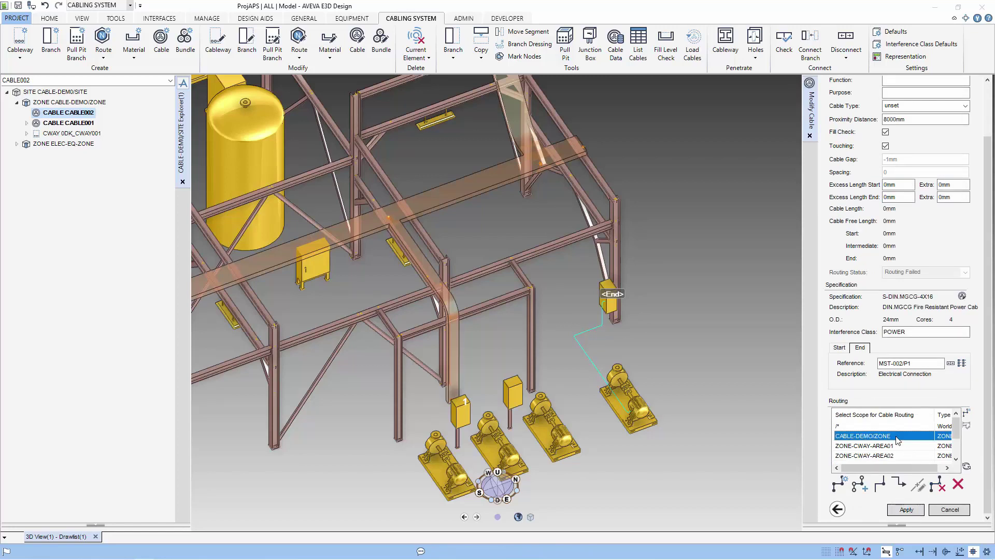
{"action": "left_click", "coordinate": [966, 411]}
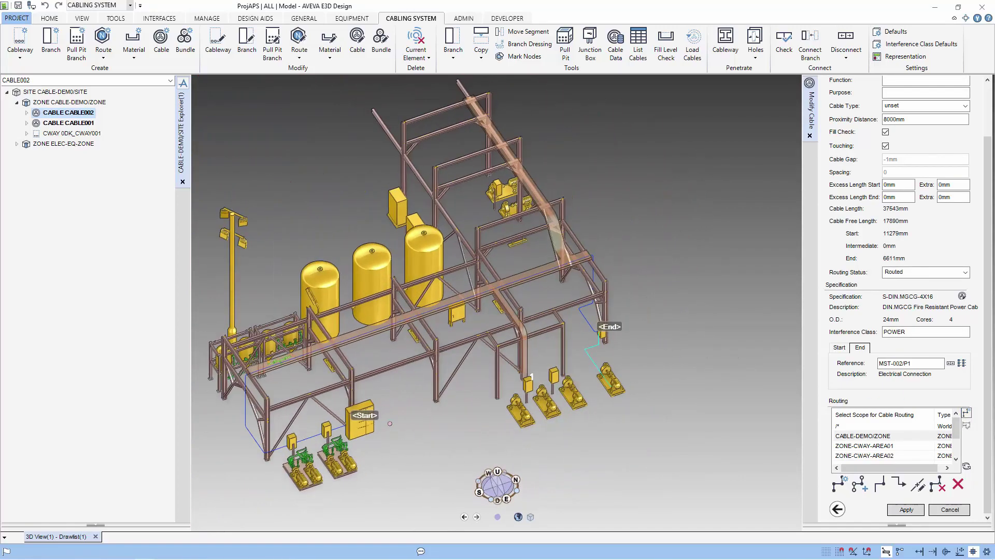
- Zoom and pan the view to inspect CABLE002's routed path from Start to End
{"action": "scroll", "coordinate": [248, 386], "scroll_direction": "up", "scroll_amount": 5}
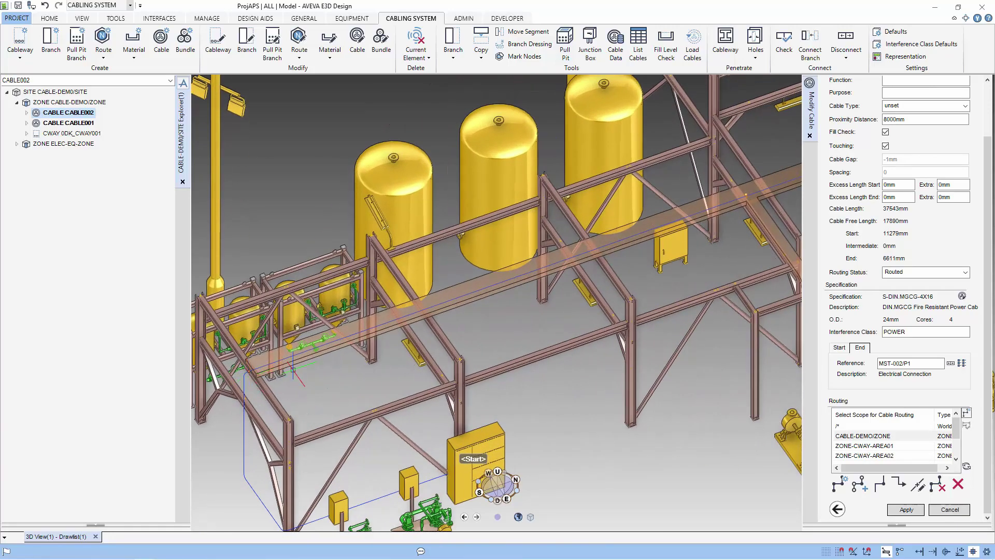
{"action": "scroll", "coordinate": [574, 293], "scroll_direction": "down", "scroll_amount": 4}
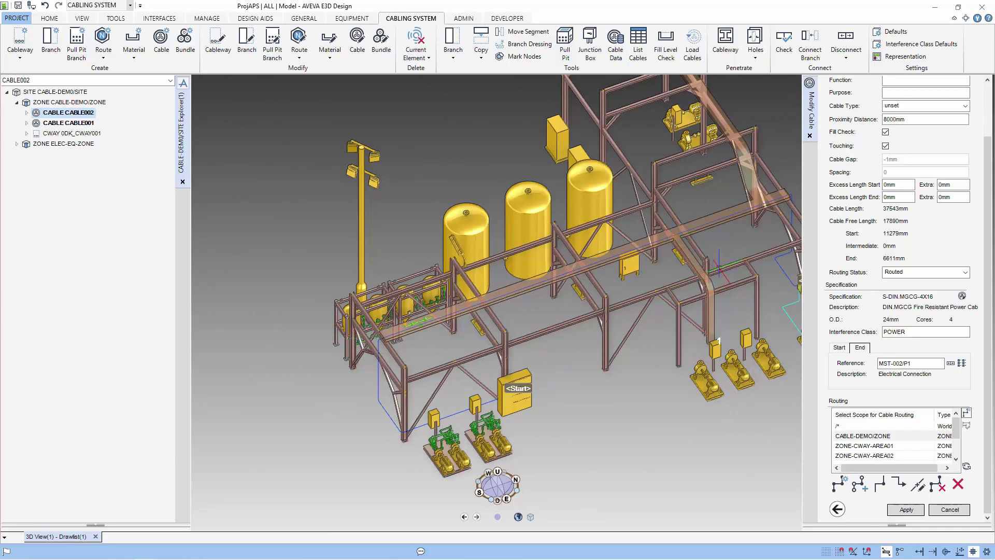
{"action": "middle_click_drag", "start_coordinate": [712, 270], "coordinate": [573, 244]}
{"action": "scroll", "coordinate": [573, 243], "scroll_direction": "down", "scroll_amount": 1}
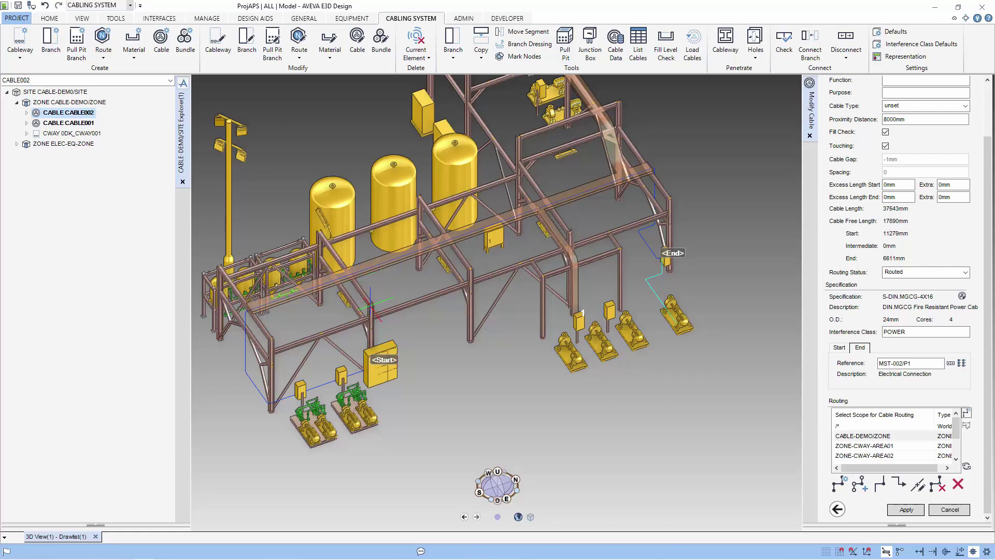
- Close Modify Cable and open Create Route Attachment Points for branch 0DK_CWAY001_B01
{"action": "left_click", "coordinate": [950, 509]}
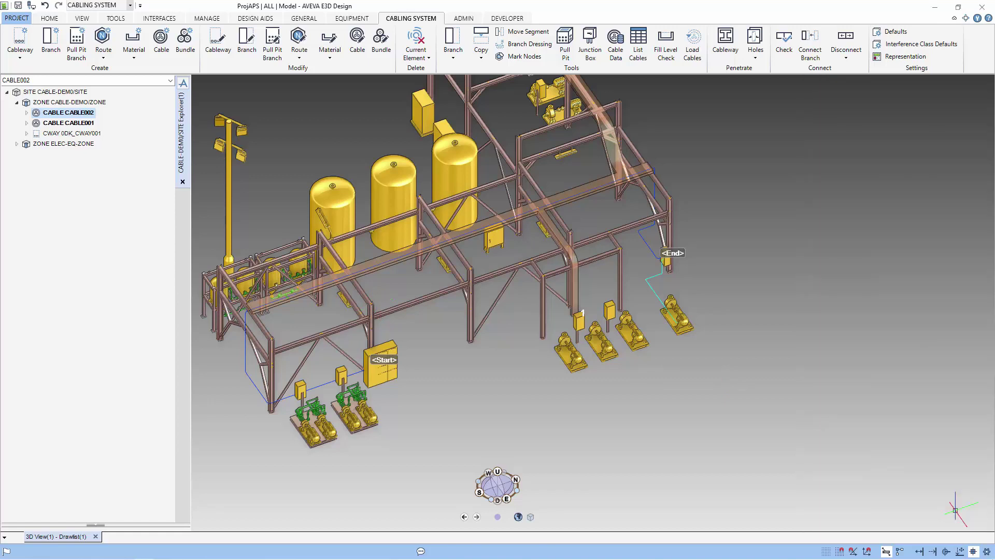
{"action": "left_click", "coordinate": [87, 134]}
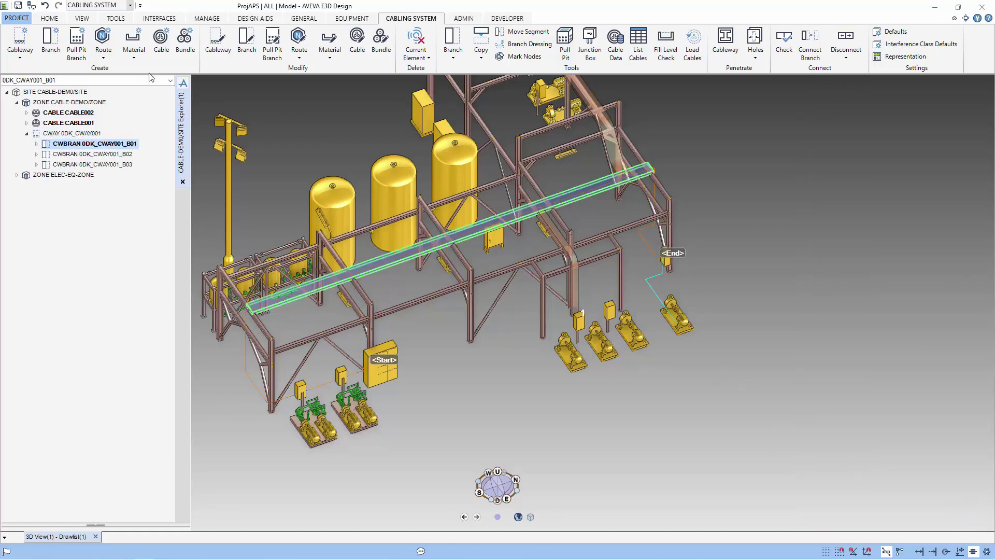
{"action": "left_click", "coordinate": [245, 41]}
{"action": "scroll", "coordinate": [854, 352], "scroll_direction": "down", "scroll_amount": 5}
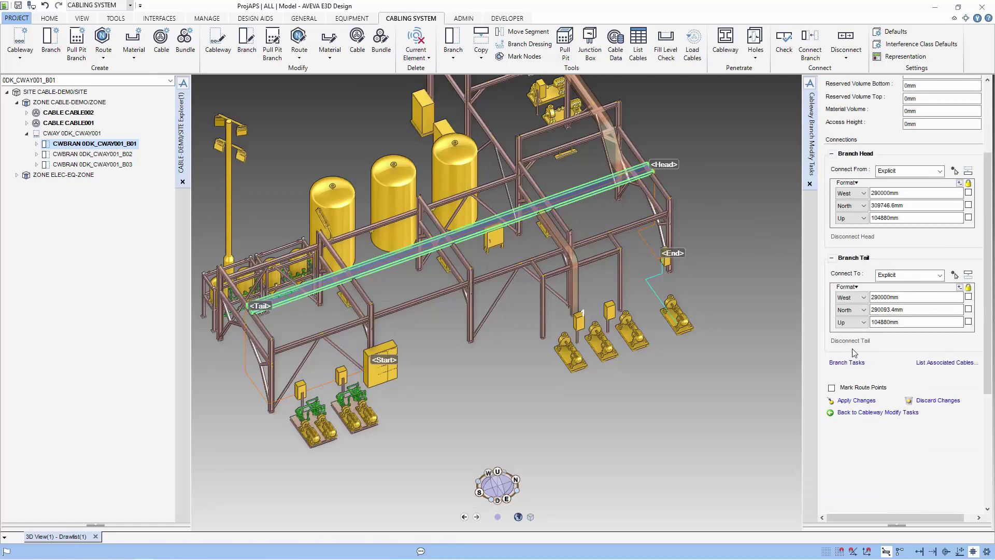
{"action": "left_click", "coordinate": [853, 363]}
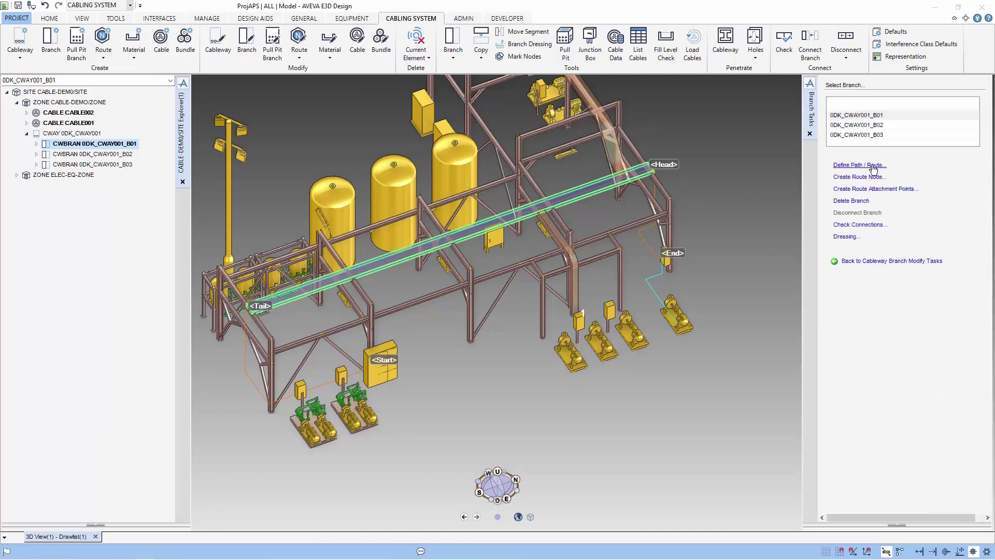
{"action": "left_click", "coordinate": [872, 190]}
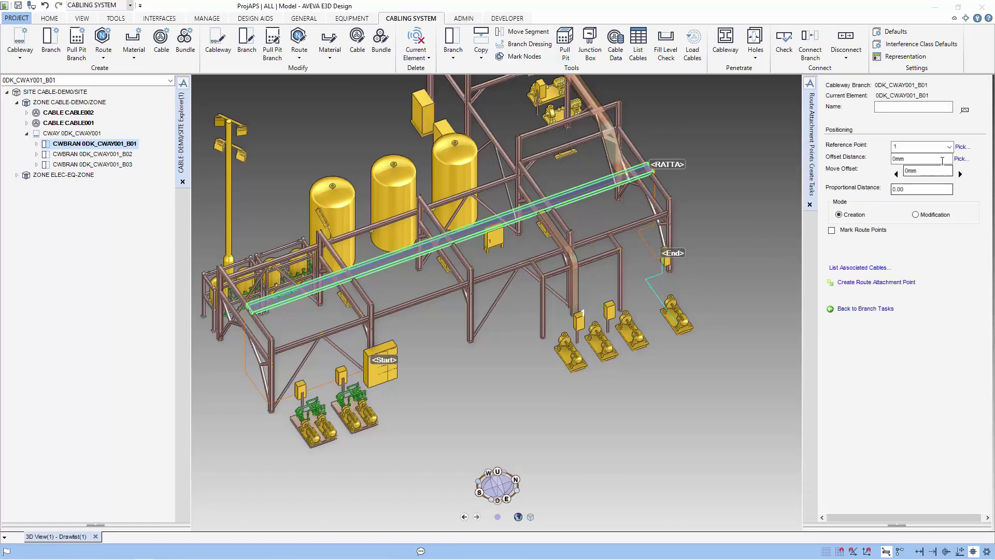
- Create route attachment point RATTA003 from a beam-edge pick, at 14000mm offset along the cableway
{"action": "left_click", "coordinate": [958, 111]}
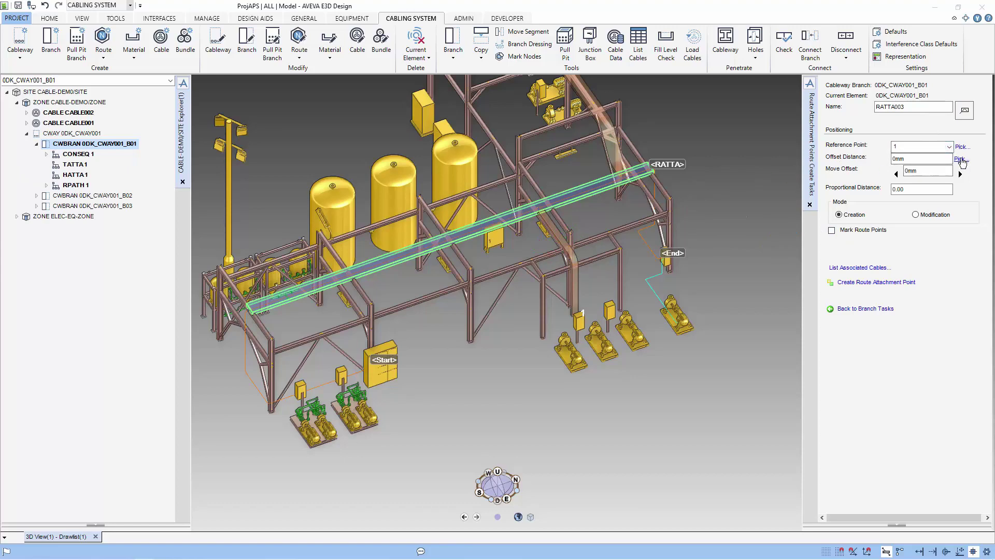
{"action": "left_click", "coordinate": [960, 160]}
{"action": "scroll", "coordinate": [403, 289], "scroll_direction": "up", "scroll_amount": 1}
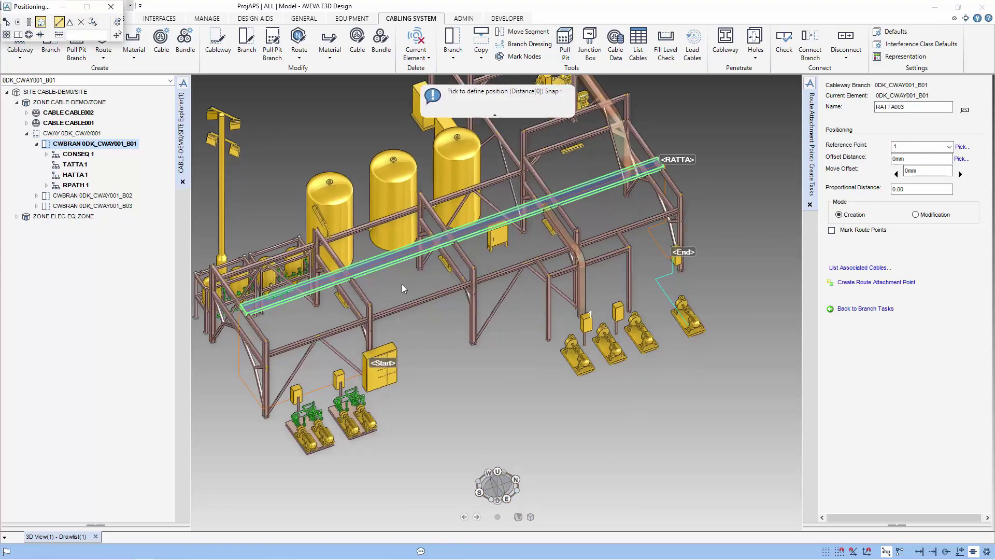
{"action": "scroll", "coordinate": [403, 289], "scroll_direction": "up", "scroll_amount": 3}
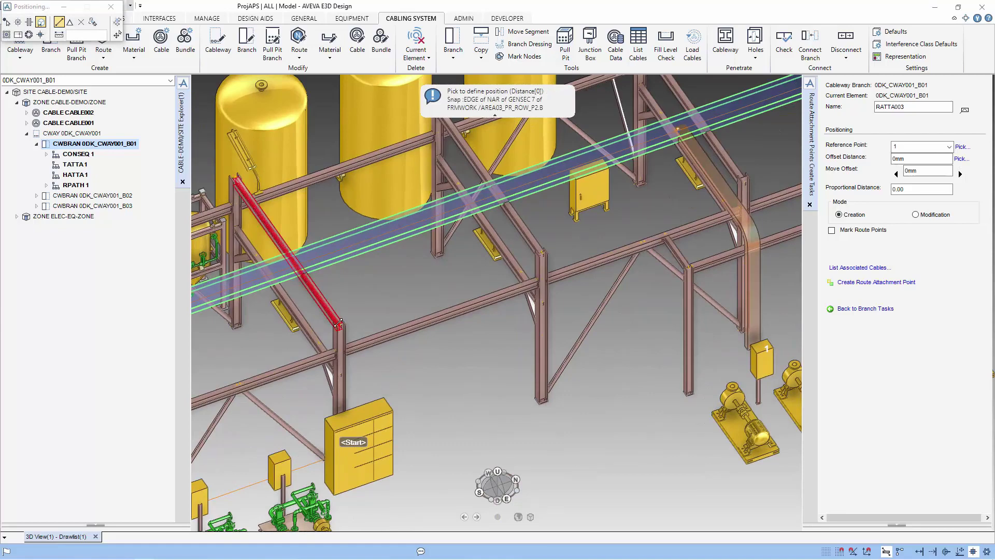
{"action": "left_click", "coordinate": [339, 325]}
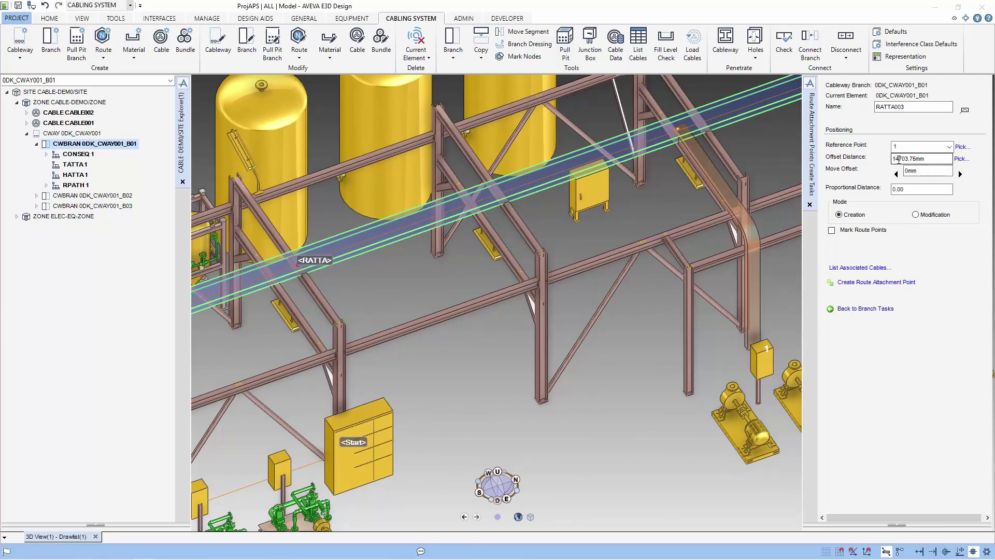
{"action": "left_click_drag", "start_coordinate": [898, 159], "coordinate": [934, 158]}
{"action": "type", "text": "500"}
{"action": "key", "text": "Tab"}
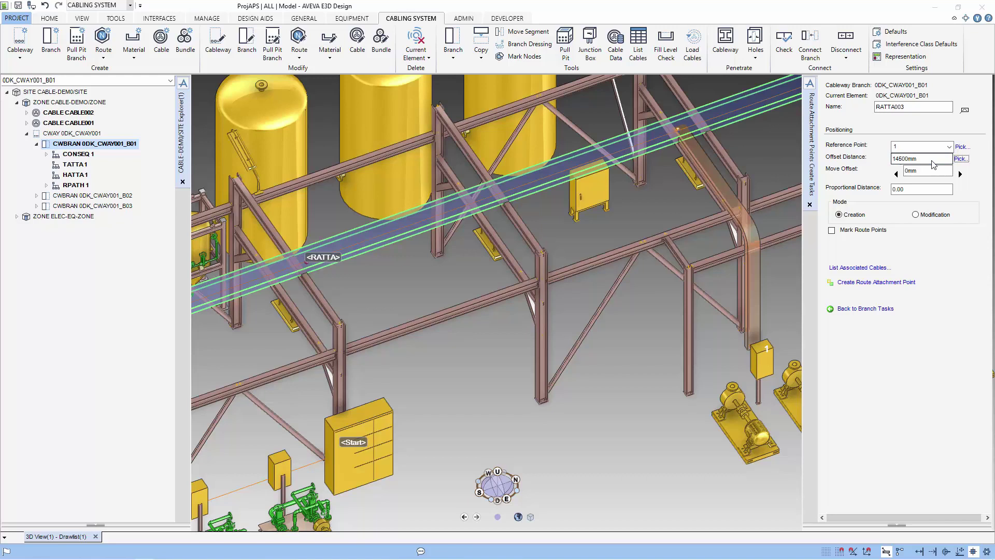
{"action": "left_click", "coordinate": [922, 158]}
{"action": "key", "text": "Tab"}
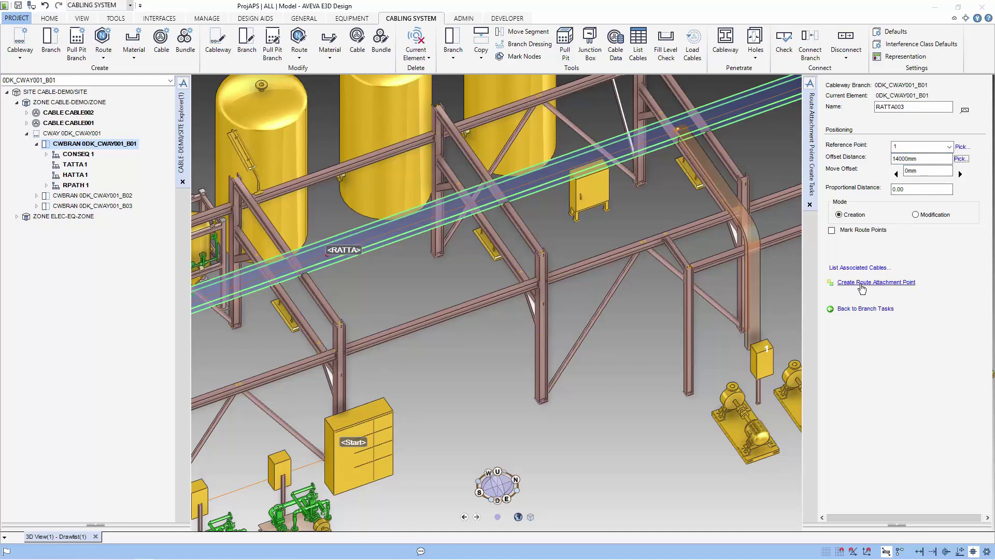
{"action": "left_click", "coordinate": [861, 285]}
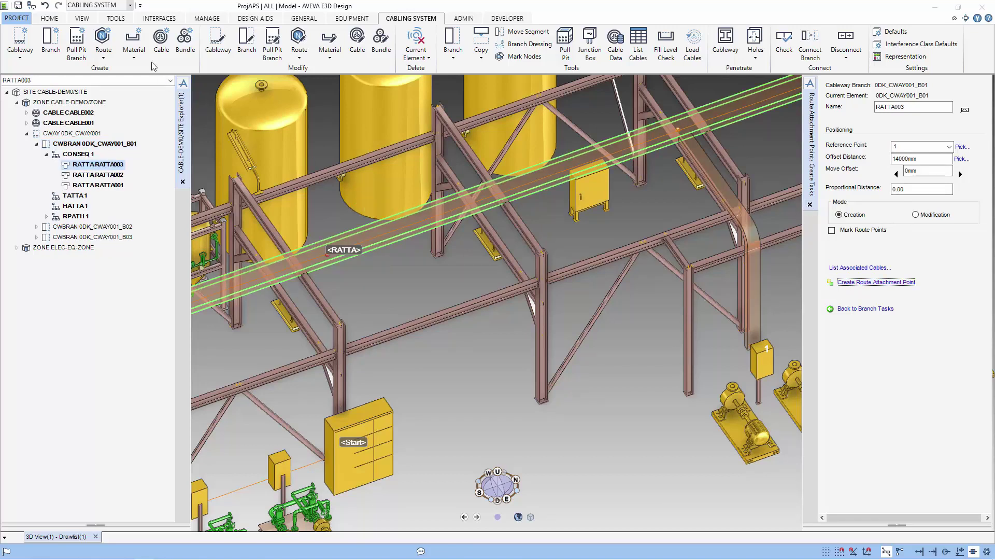
- Start a 300mm-wide cableway branch with its head on route attachment point RATTA003
{"action": "left_click", "coordinate": [51, 44]}
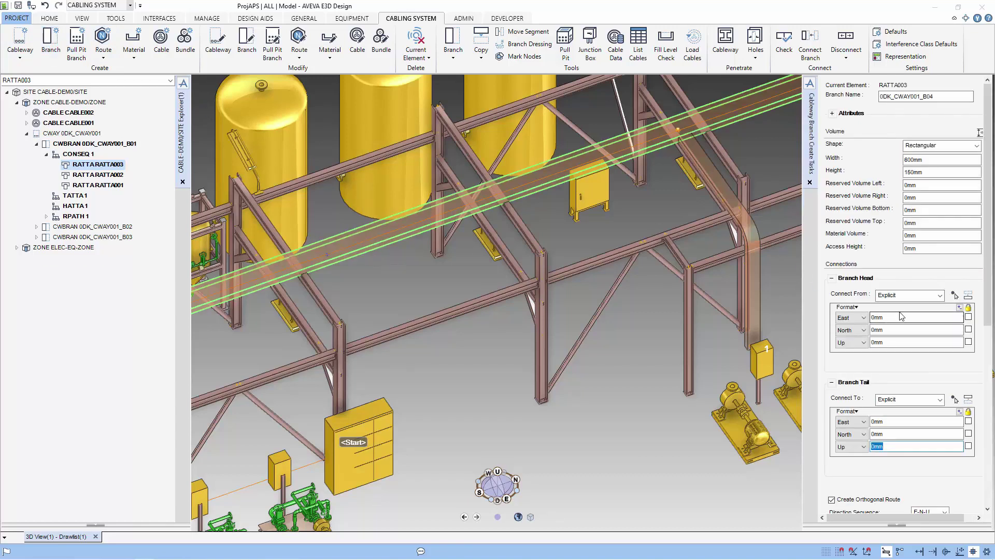
{"action": "left_click", "coordinate": [930, 158]}
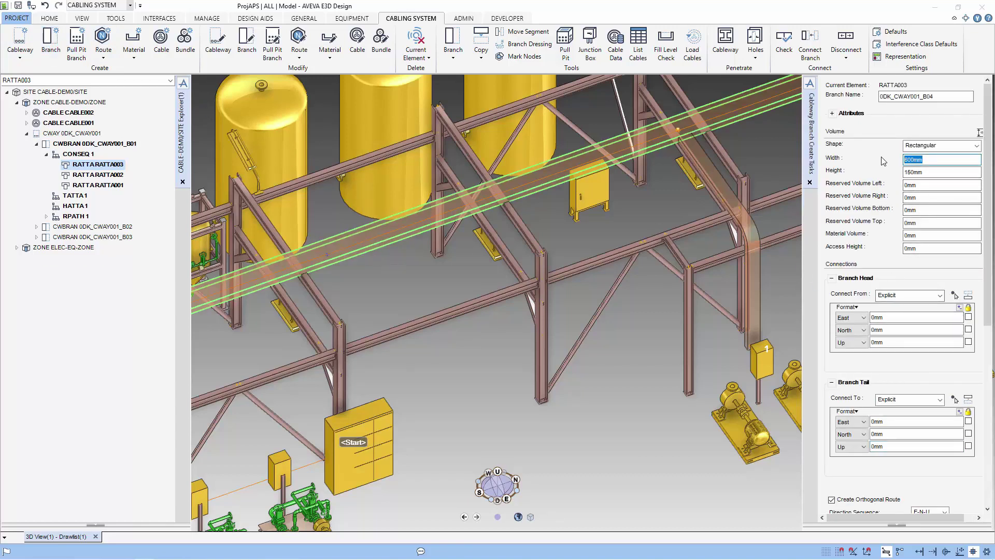
{"action": "type", "text": "300"}
{"action": "left_click", "coordinate": [936, 296]}
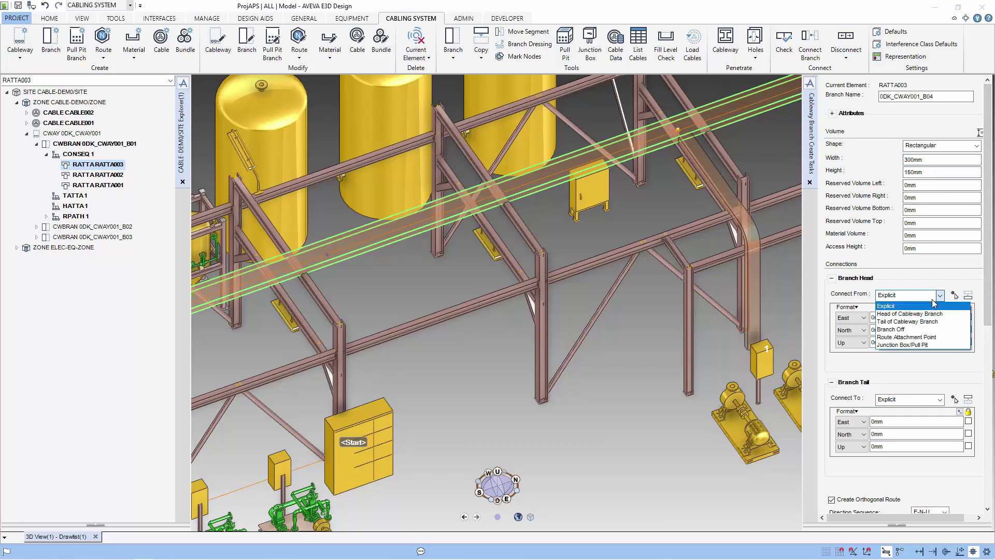
{"action": "left_click", "coordinate": [925, 337]}
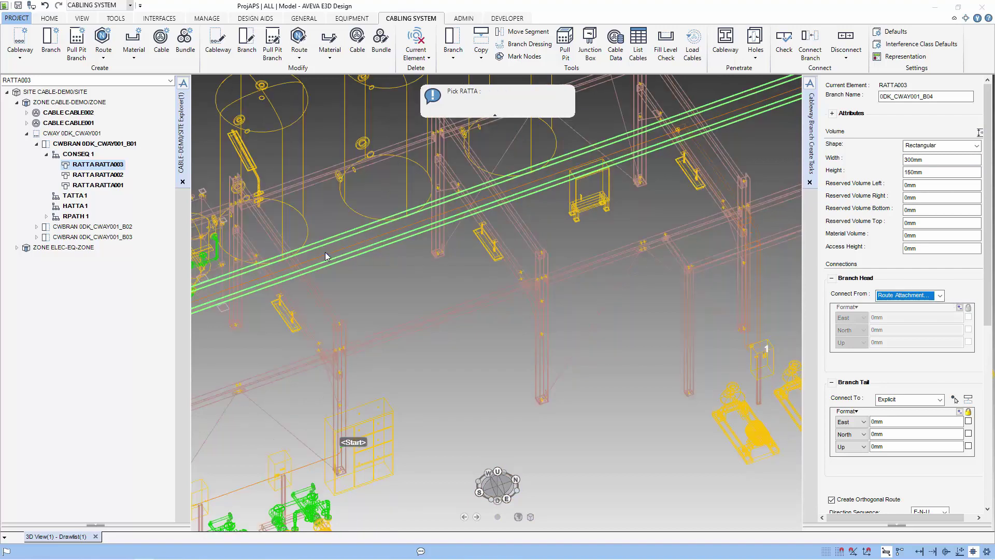
{"action": "left_click", "coordinate": [326, 254]}
{"action": "left_click", "coordinate": [328, 258]}
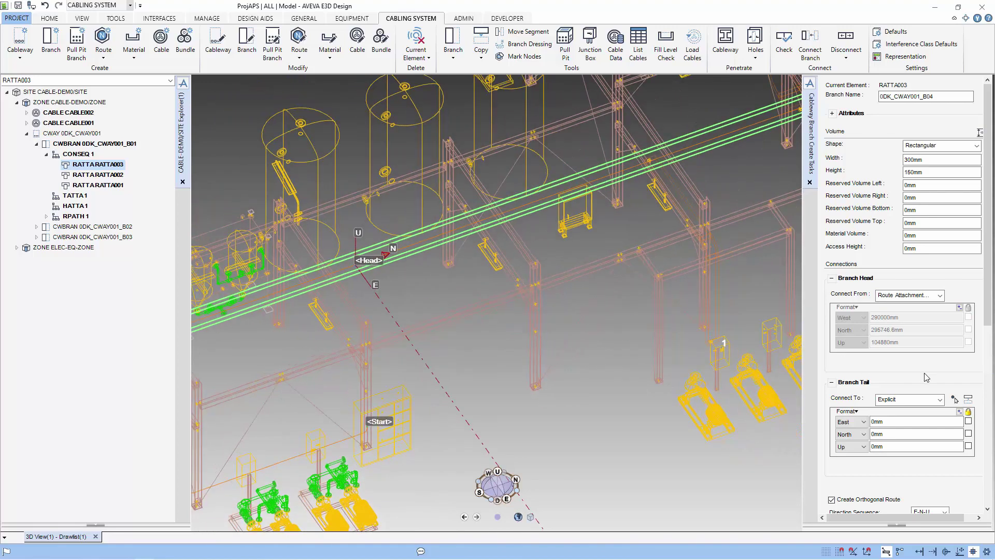
- Pick the branch tail position in the model near the tray
{"action": "left_click", "coordinate": [955, 399]}
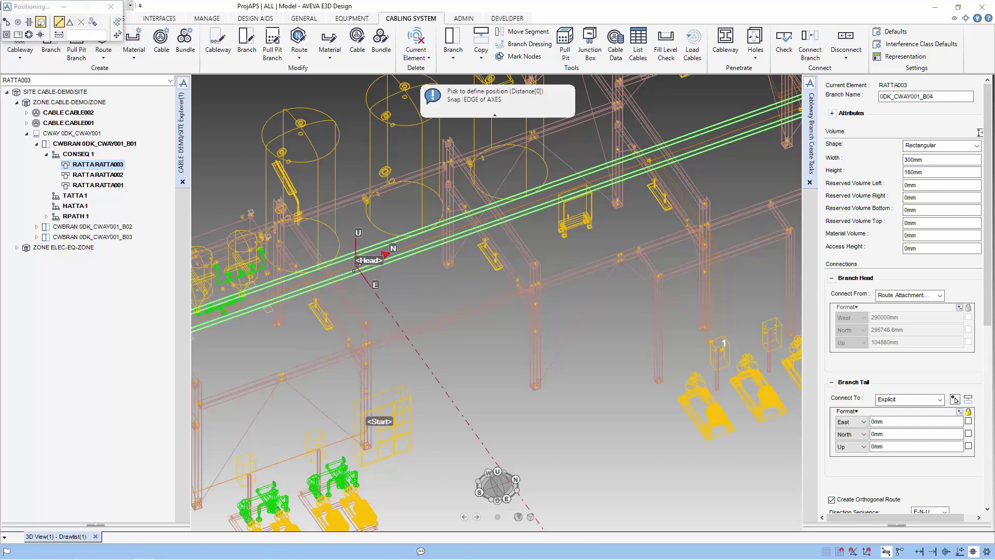
{"action": "left_click", "coordinate": [358, 267]}
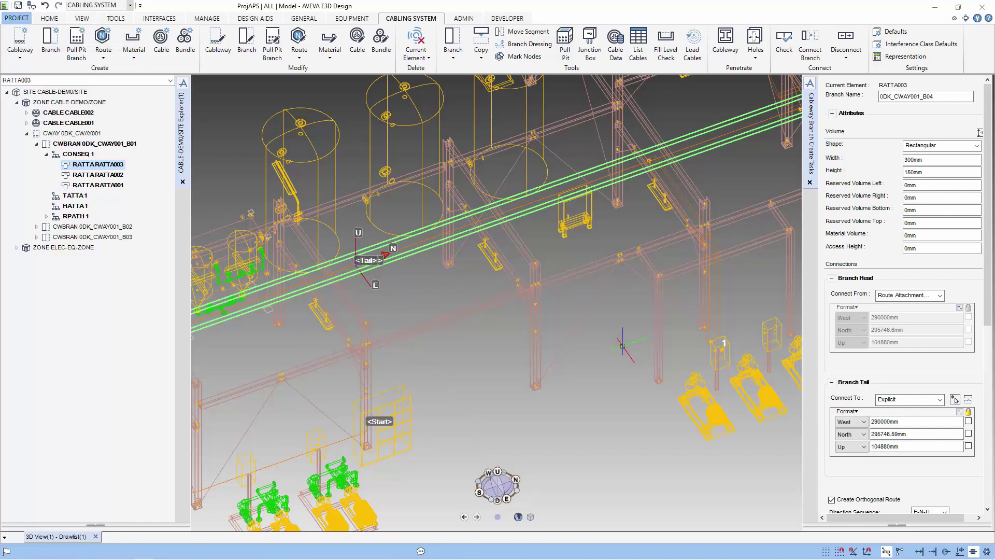
{"action": "middle_click_drag", "start_coordinate": [525, 401], "coordinate": [401, 374]}
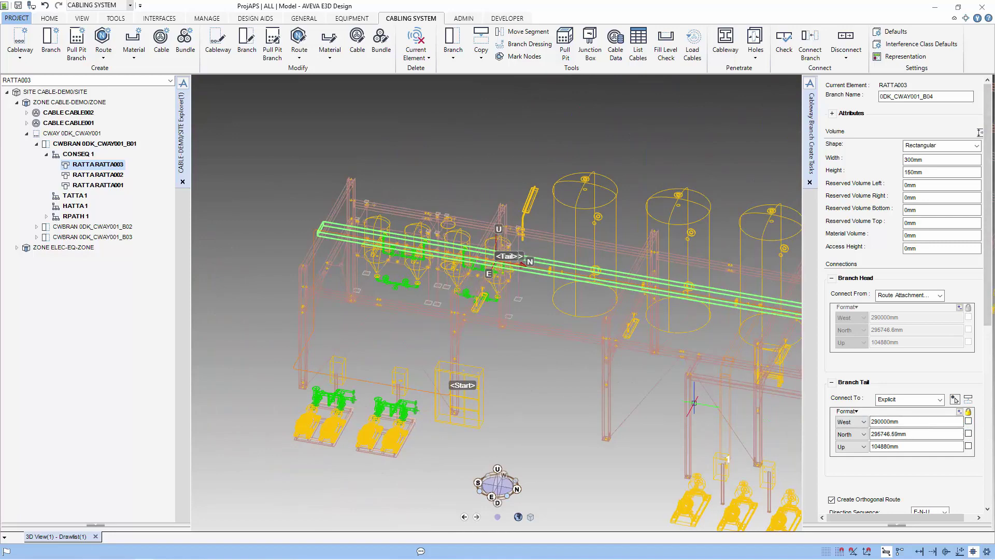
- Lock the tail's North coordinate and set its West coordinate to 289400mm
{"action": "left_click", "coordinate": [968, 421]}
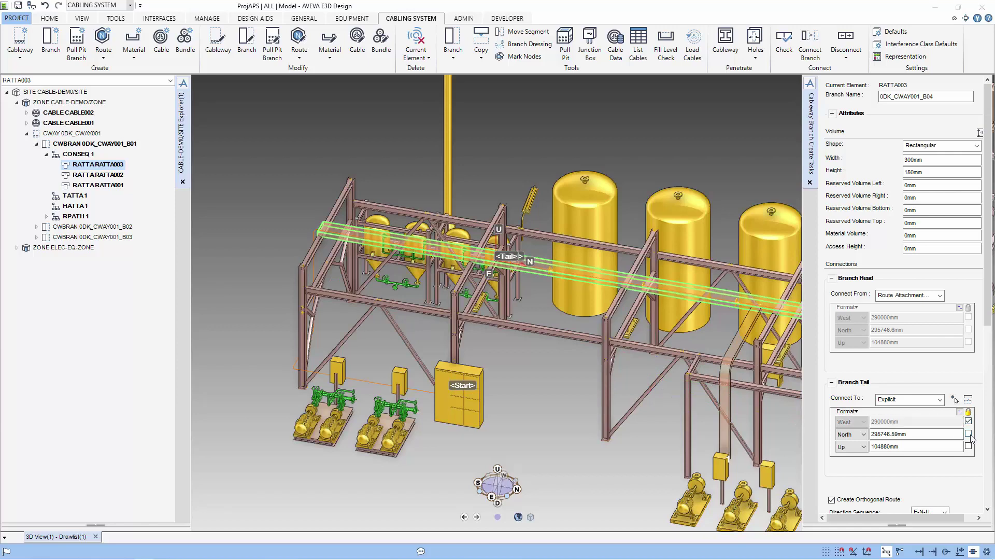
{"action": "left_click", "coordinate": [968, 434]}
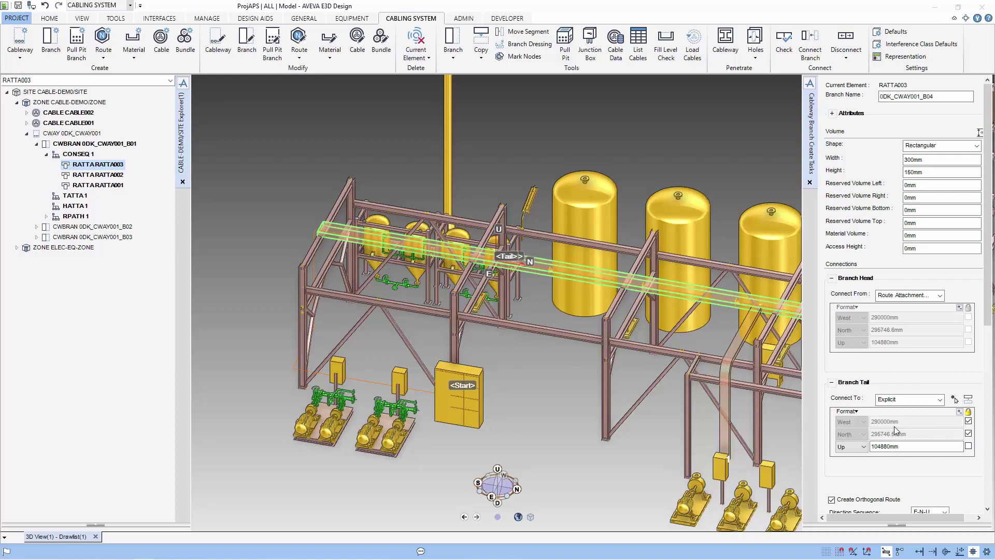
{"action": "left_click", "coordinate": [968, 422]}
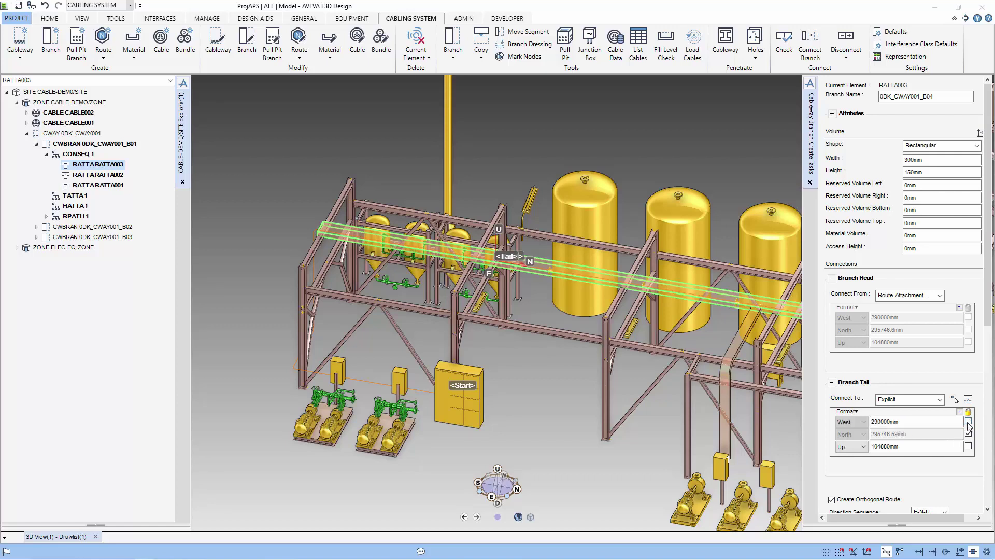
{"action": "left_click", "coordinate": [876, 421]}
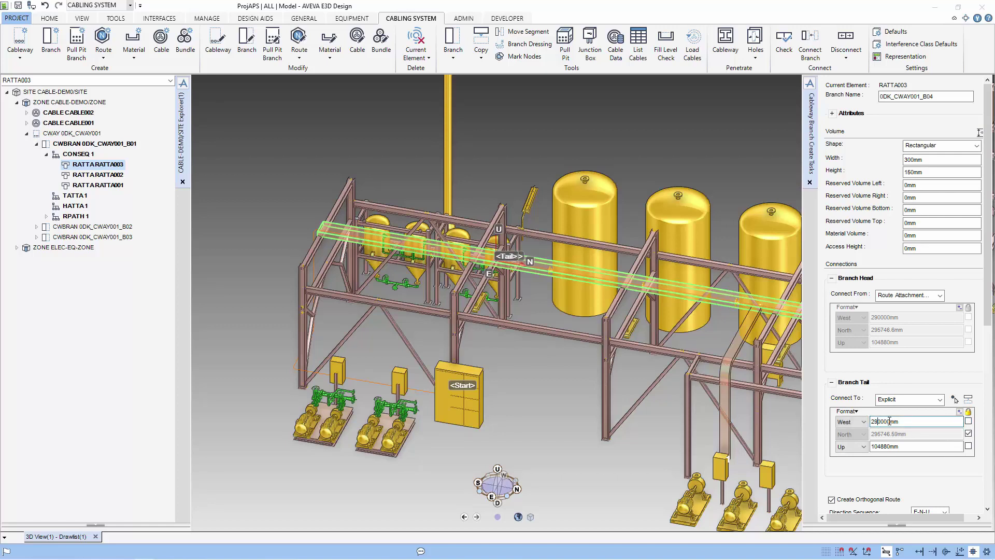
{"action": "double_click", "coordinate": [889, 421]}
{"action": "left_click", "coordinate": [878, 422]}
{"action": "left_click_drag", "start_coordinate": [875, 422], "coordinate": [912, 421]}
{"action": "type", "text": "894"}
{"action": "key", "text": "Tab"}
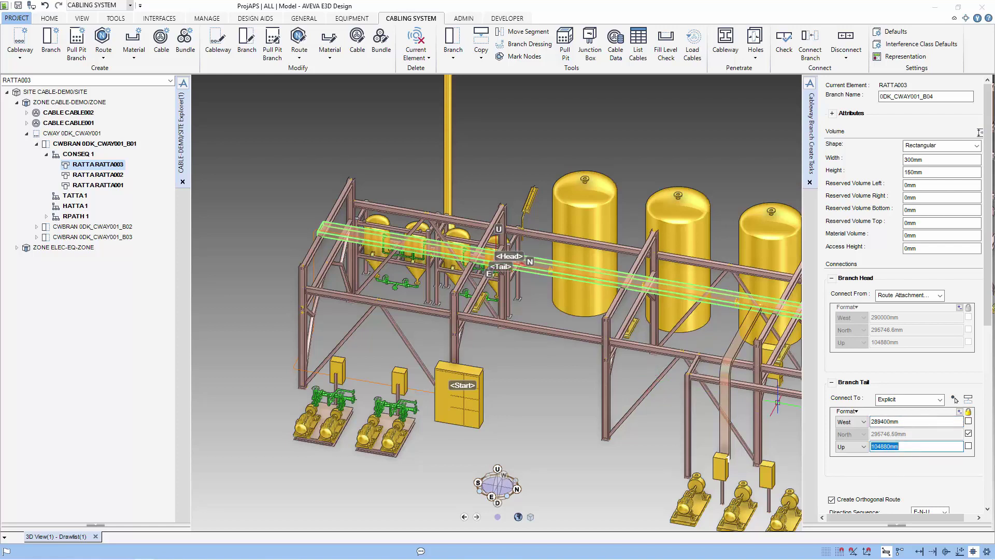
{"action": "left_click", "coordinate": [968, 421]}
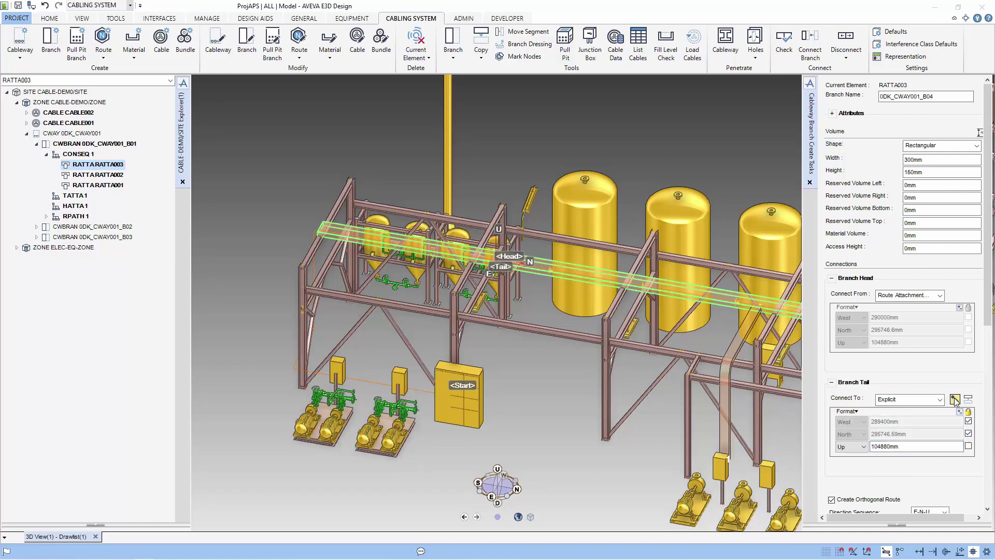
- Take the tail height Up 102360mm from the distribution box and create branch 0DK_CWAY001_B04
{"action": "left_click", "coordinate": [954, 399]}
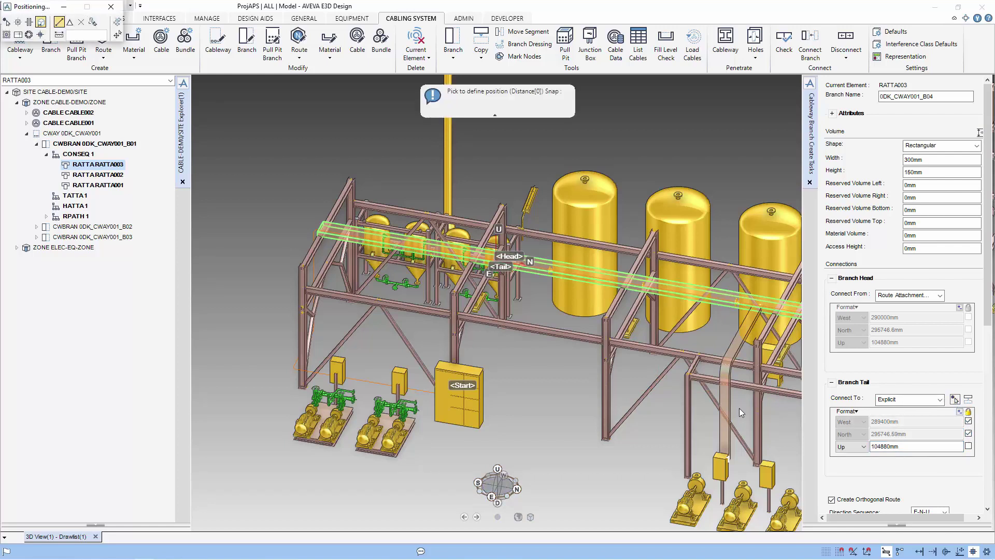
{"action": "left_click", "coordinate": [477, 367]}
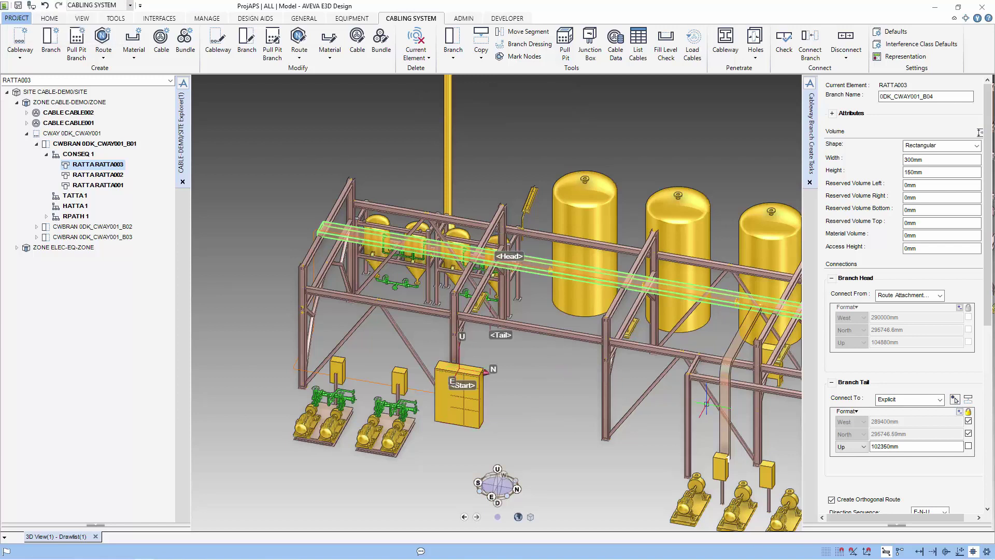
{"action": "scroll", "coordinate": [916, 467], "scroll_direction": "down", "scroll_amount": 3}
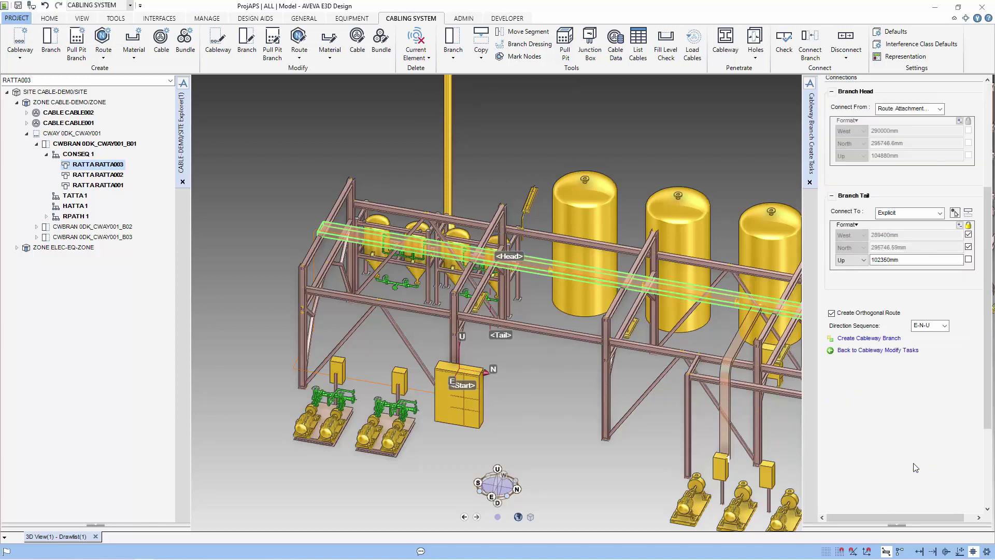
{"action": "scroll", "coordinate": [916, 468], "scroll_direction": "down", "scroll_amount": 1}
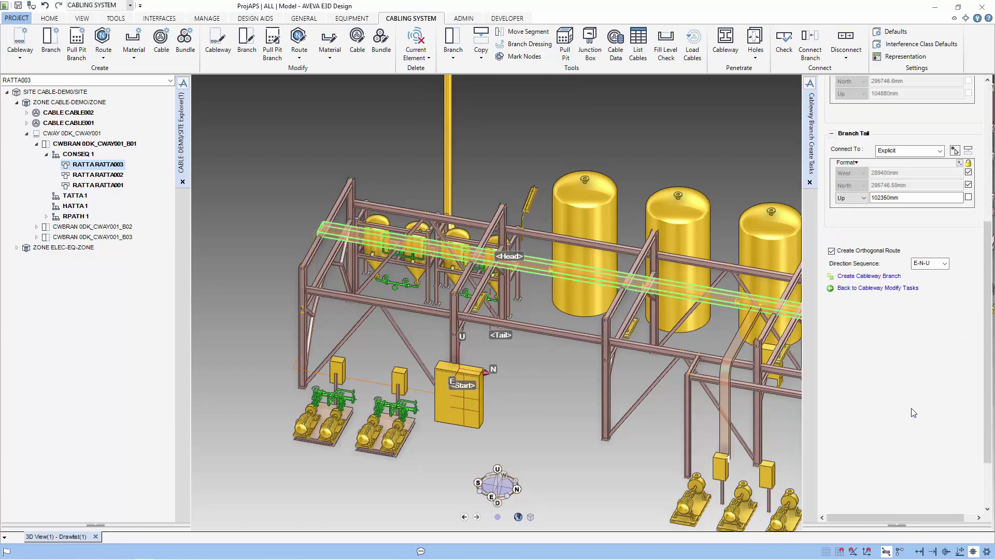
{"action": "left_click", "coordinate": [873, 276]}
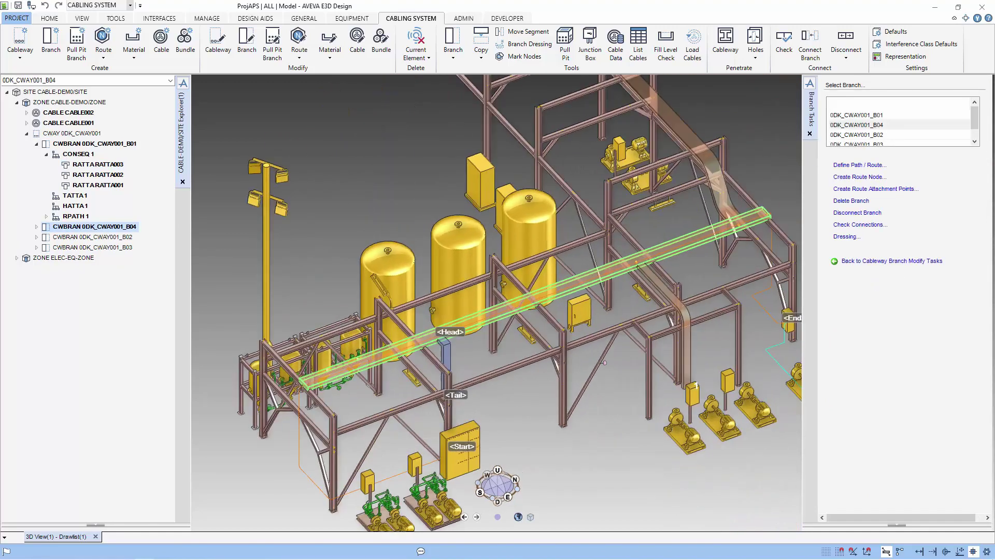
- Reroute CABLE002 within CABLE-DEMO/ZONE and orbit to view its new 27438mm route
{"action": "left_click", "coordinate": [762, 311]}
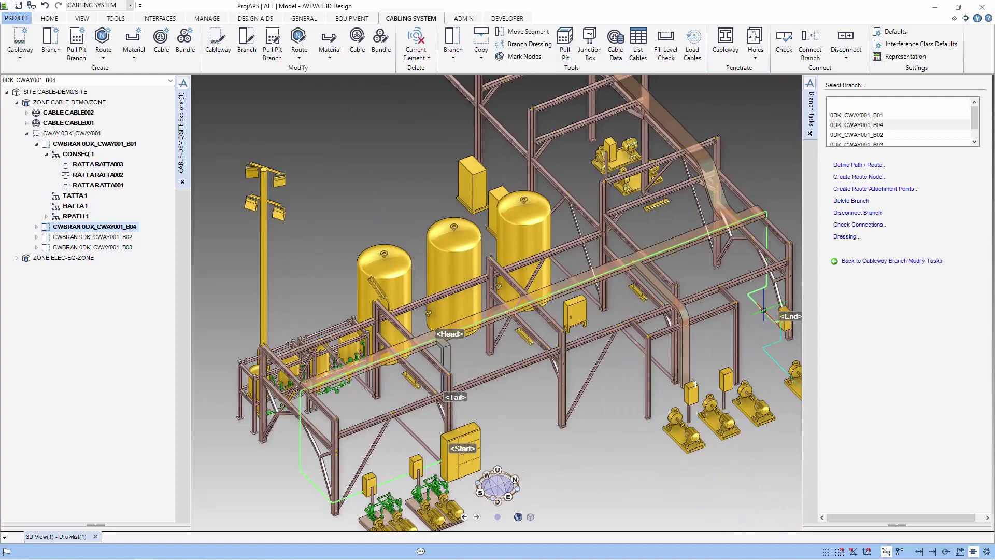
{"action": "left_click", "coordinate": [357, 42]}
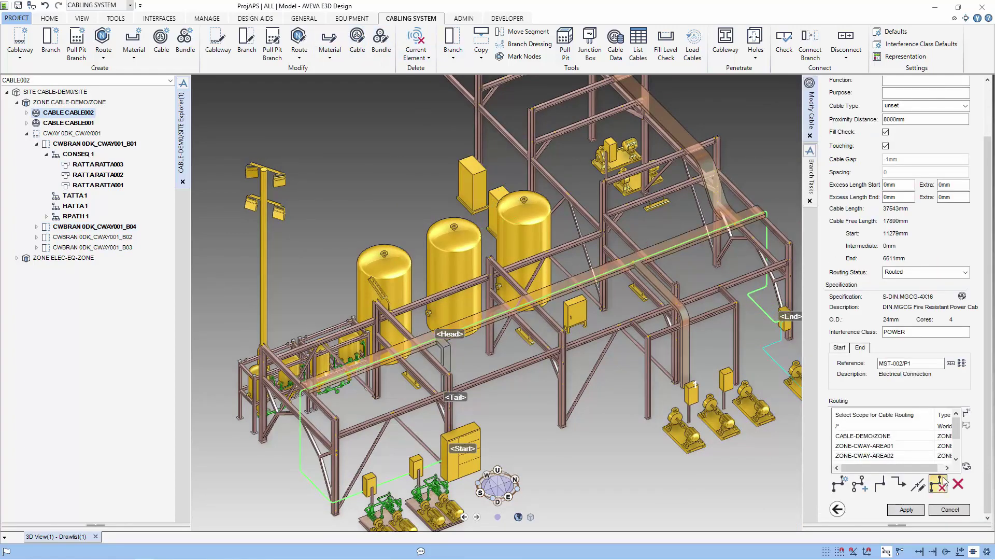
{"action": "left_click", "coordinate": [909, 441]}
{"action": "left_click", "coordinate": [966, 413]}
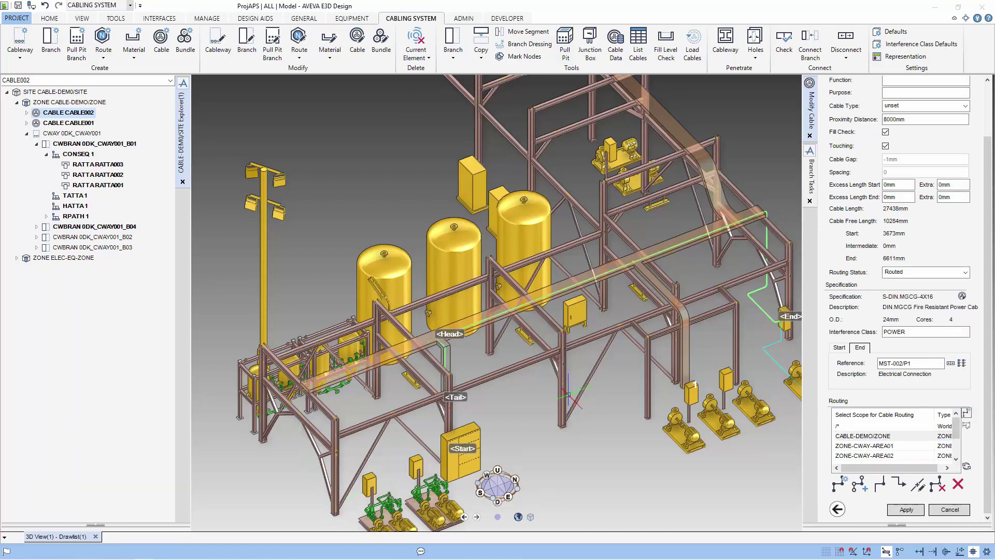
{"action": "scroll", "coordinate": [570, 402], "scroll_direction": "down", "scroll_amount": 3}
{"action": "middle_click_drag", "start_coordinate": [545, 410], "coordinate": [648, 410]}
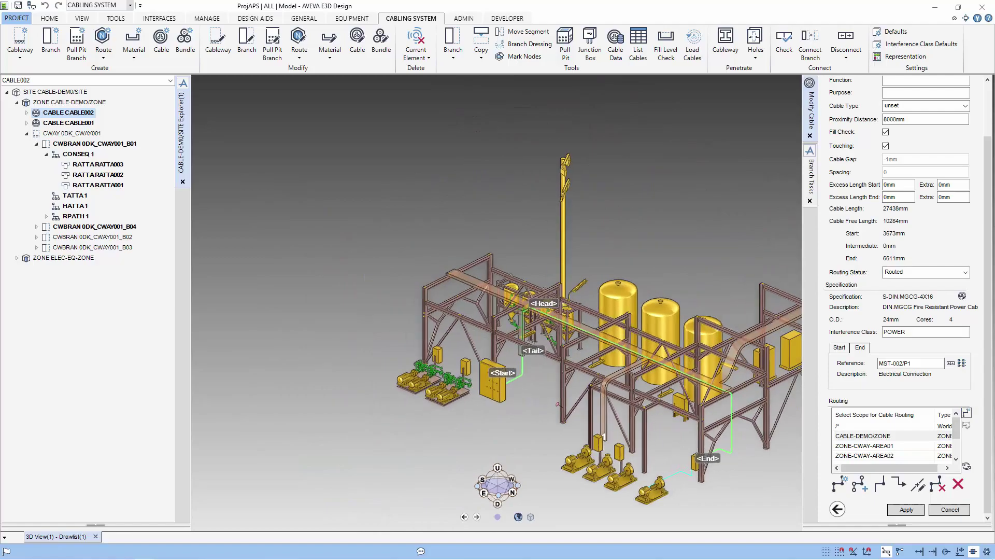
{"action": "scroll", "coordinate": [555, 371], "scroll_direction": "up", "scroll_amount": 2}
{"action": "scroll", "coordinate": [554, 370], "scroll_direction": "up", "scroll_amount": 4}
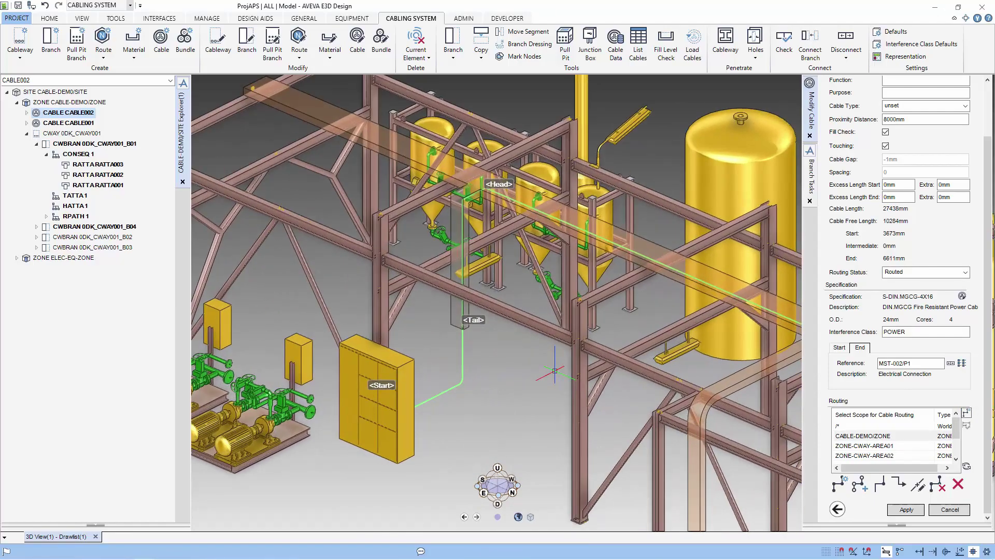